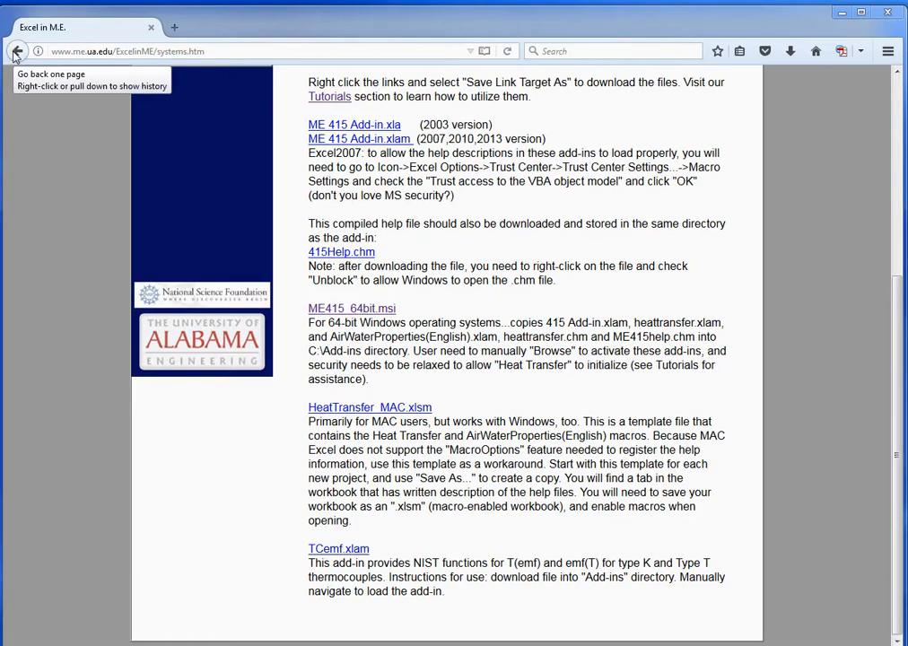
Step: Leave the Thermal Systems page, go to google.com and search for "excel in me"
click(16, 52)
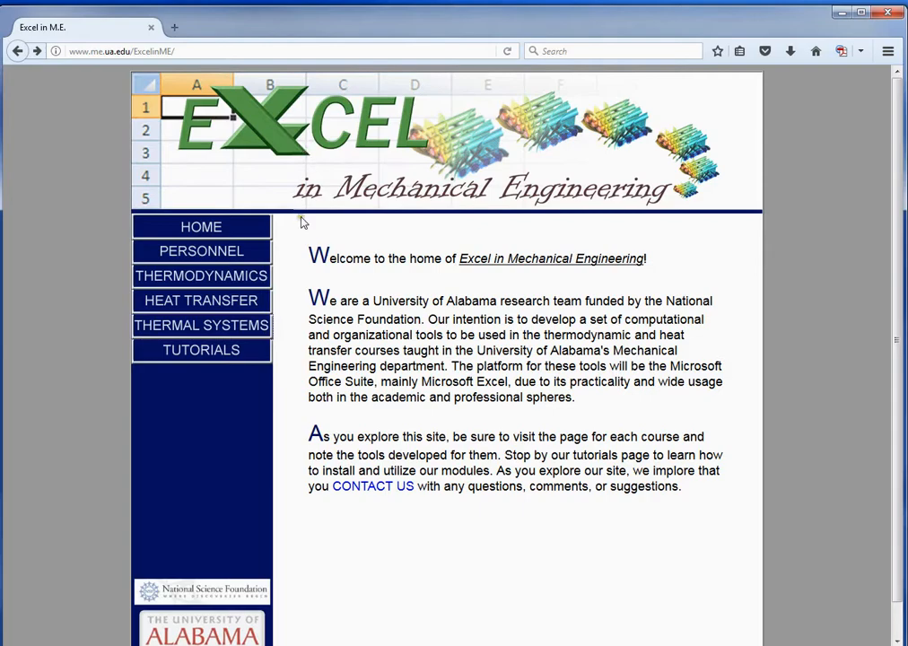
click(184, 52)
text(go)
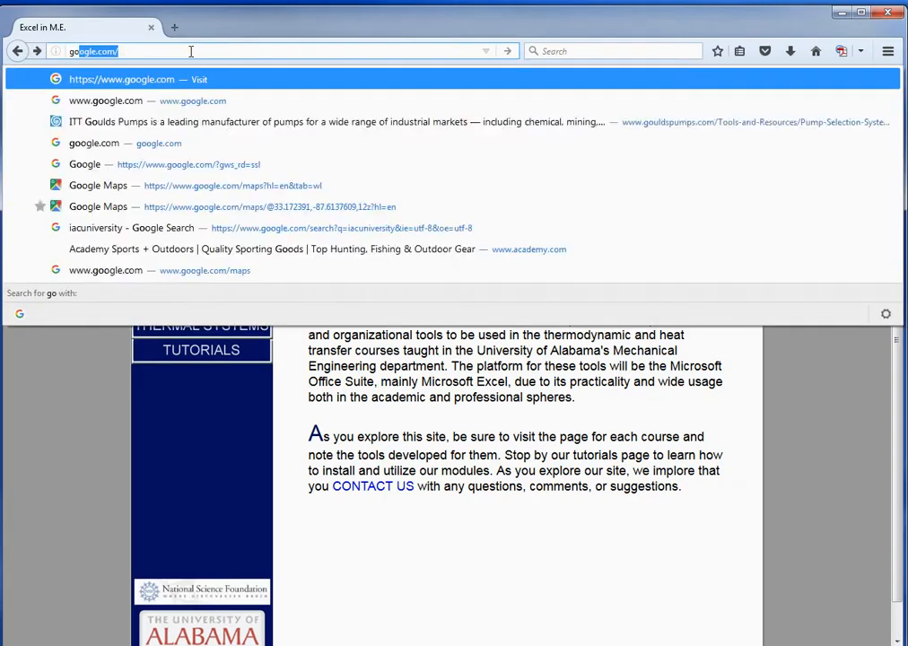
text(ogl)
key(Return)
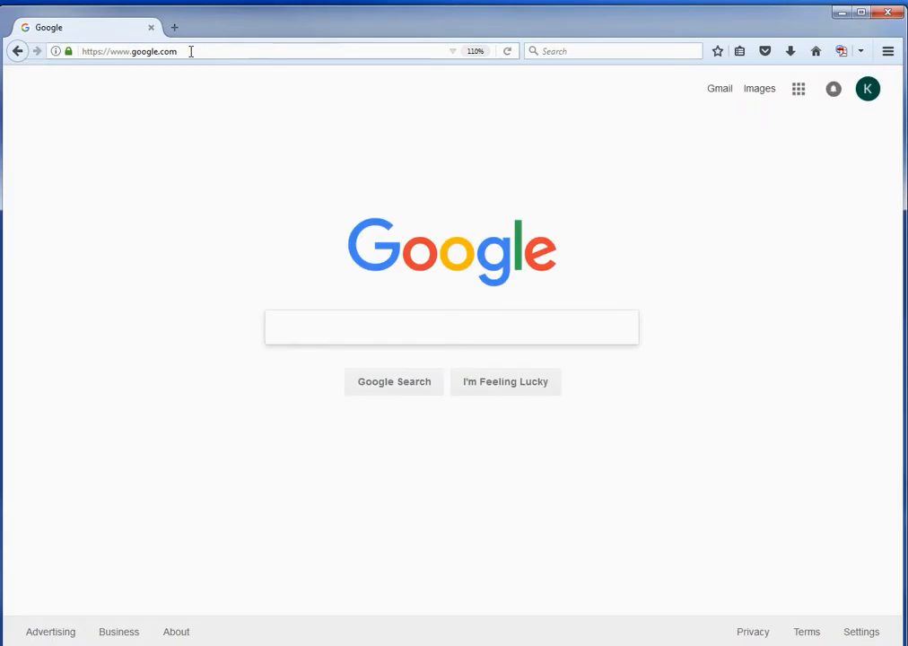
click(300, 322)
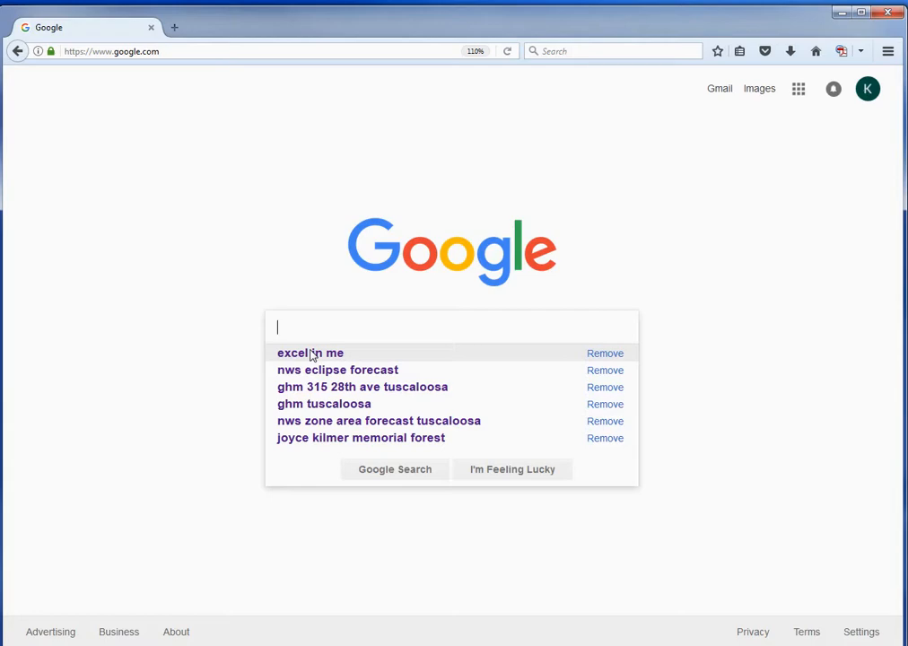
click(311, 354)
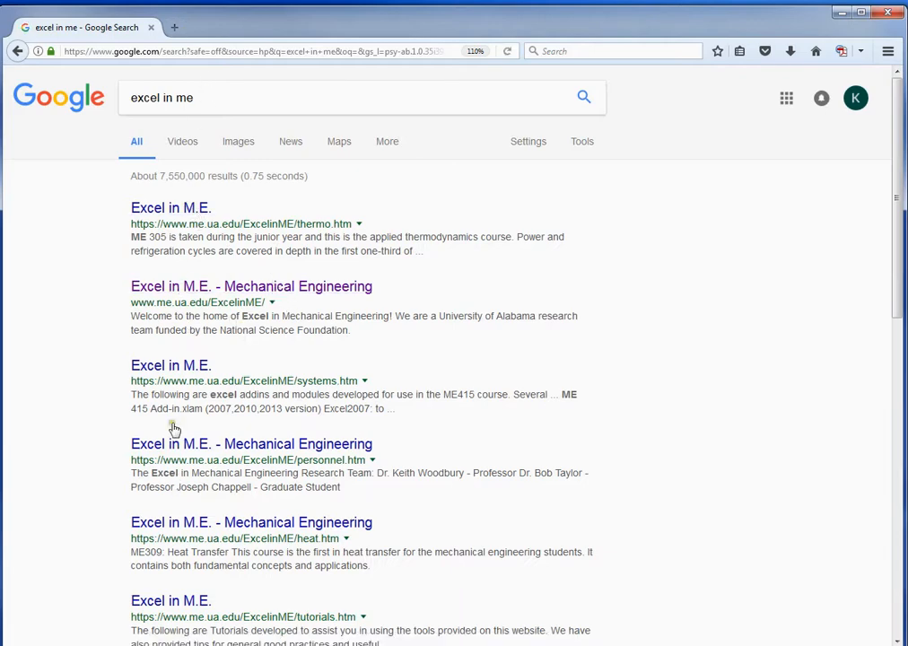
Step: Open the "Excel in M.E. - Mechanical Engineering" home page from the results and go to its Thermal Systems page
click(241, 290)
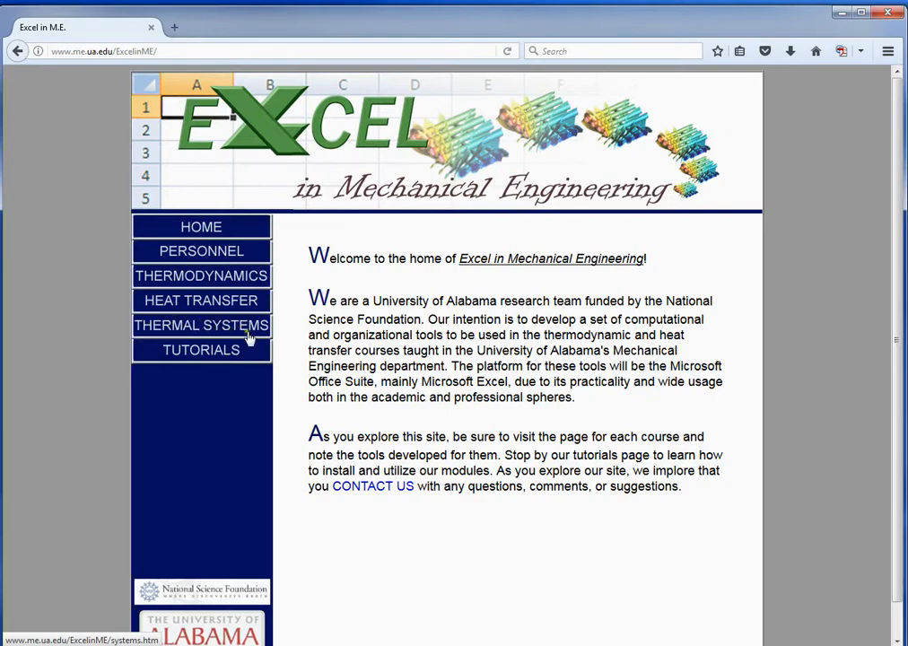
click(168, 334)
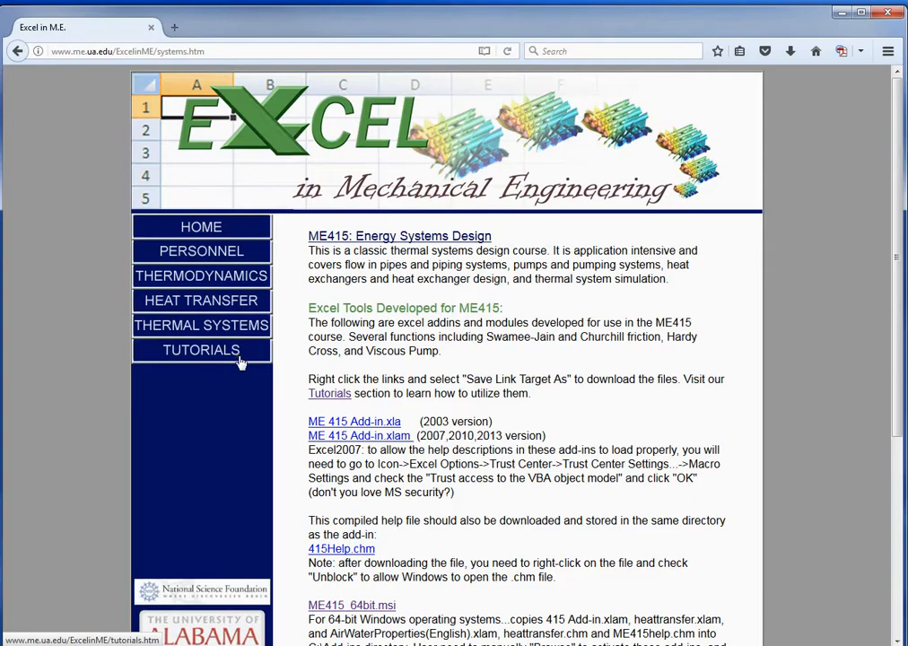
scroll(241, 362, down, 6)
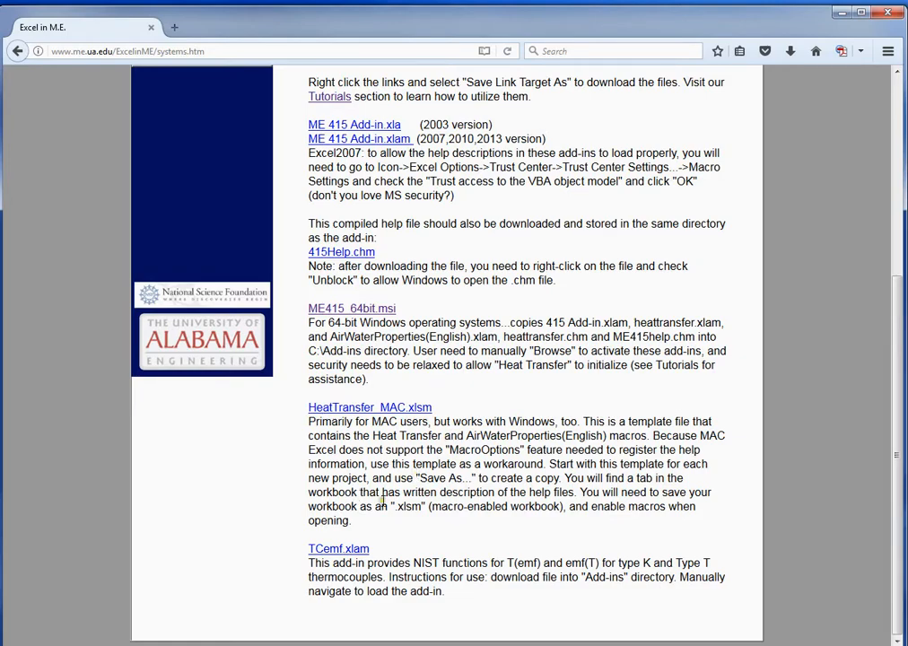
Step: Download ME415_64bit.msi to the s16 folder, replacing the existing copy
click(358, 309)
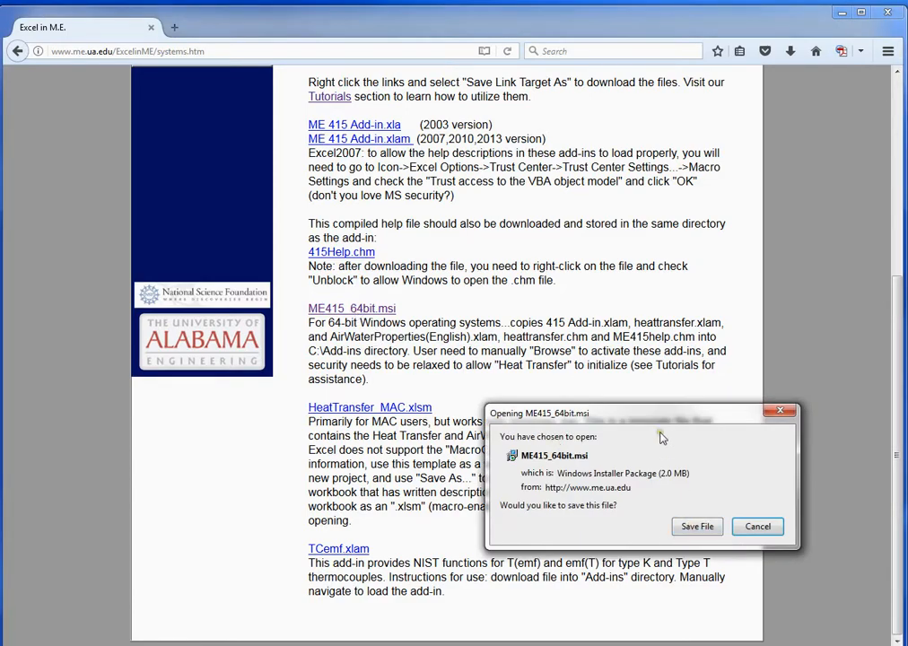
drag(655, 415, 416, 220)
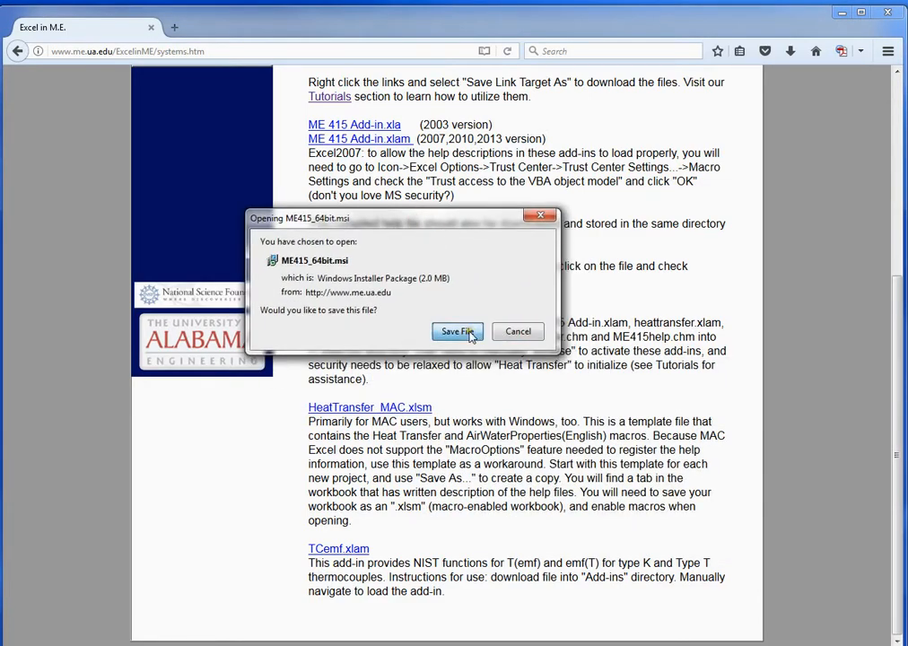
click(458, 331)
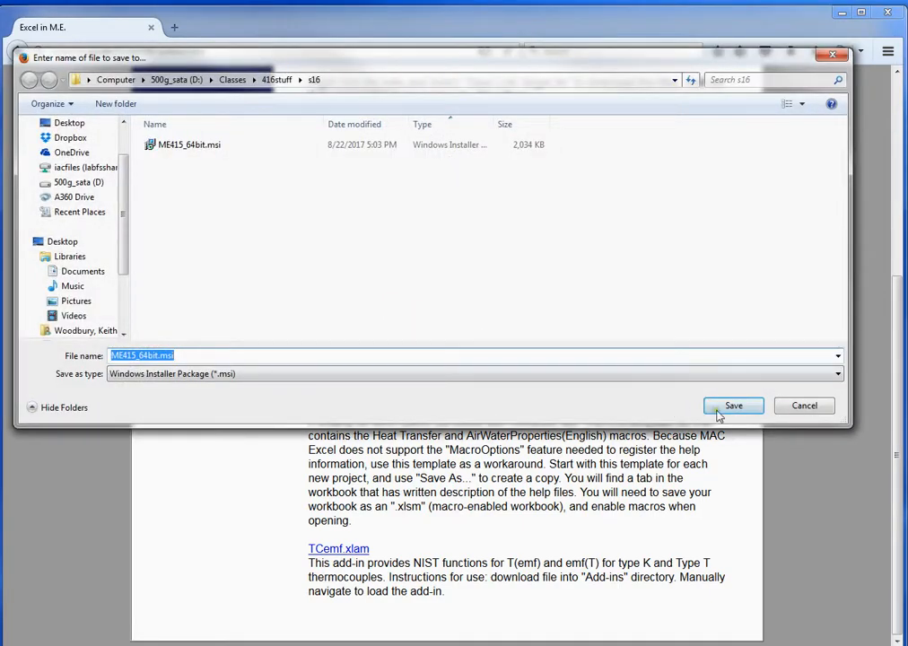
click(724, 409)
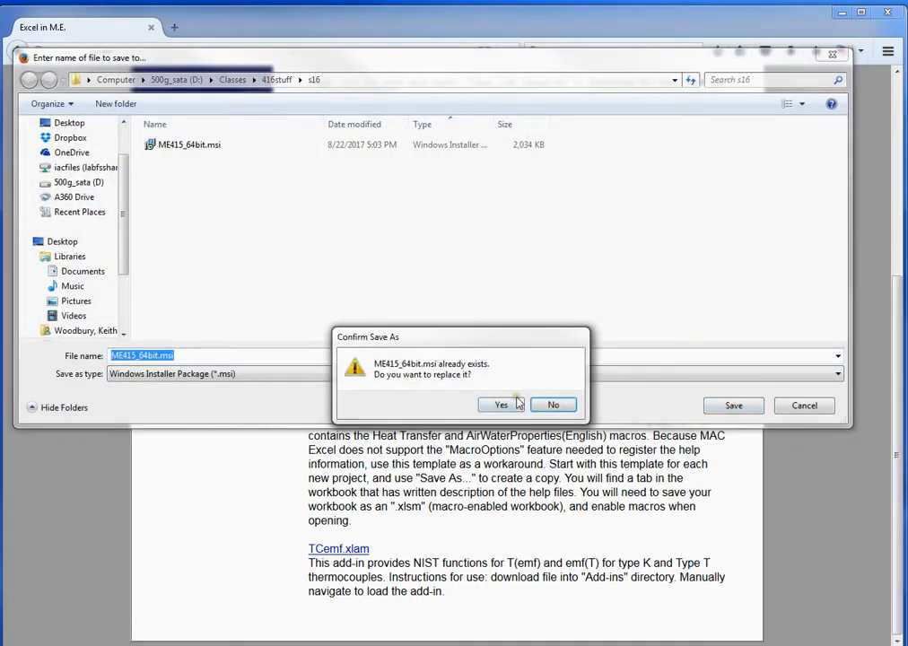
click(504, 404)
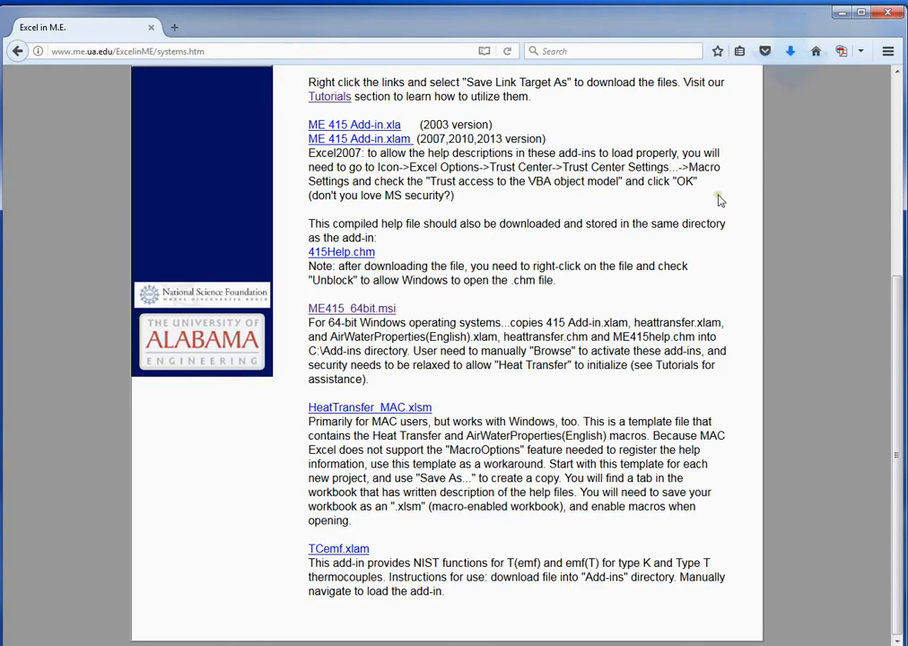
Step: Launch the newly downloaded ME415_64bit.msi installer and allow it to run despite the security warnings
click(791, 51)
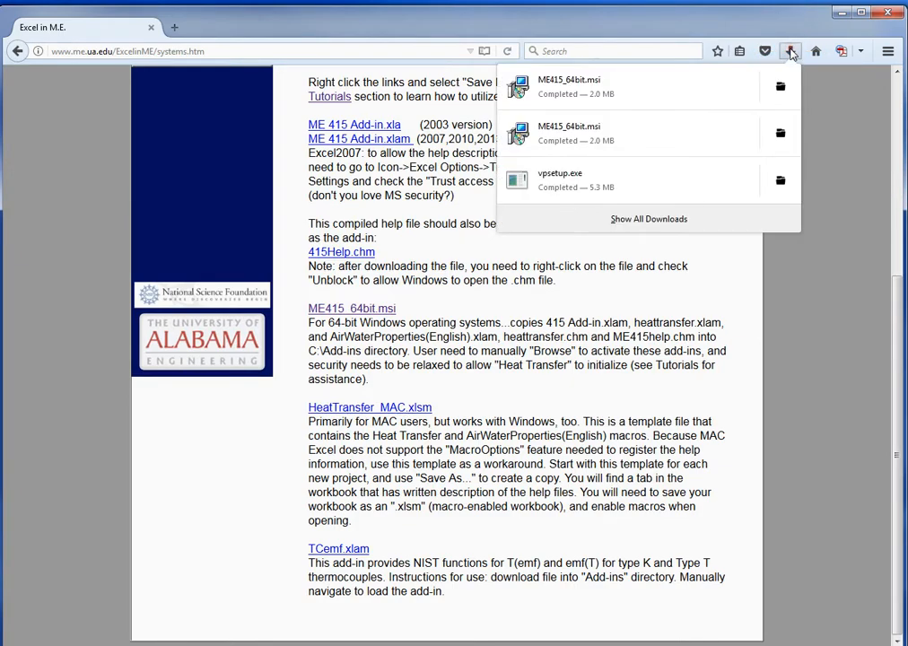
click(580, 101)
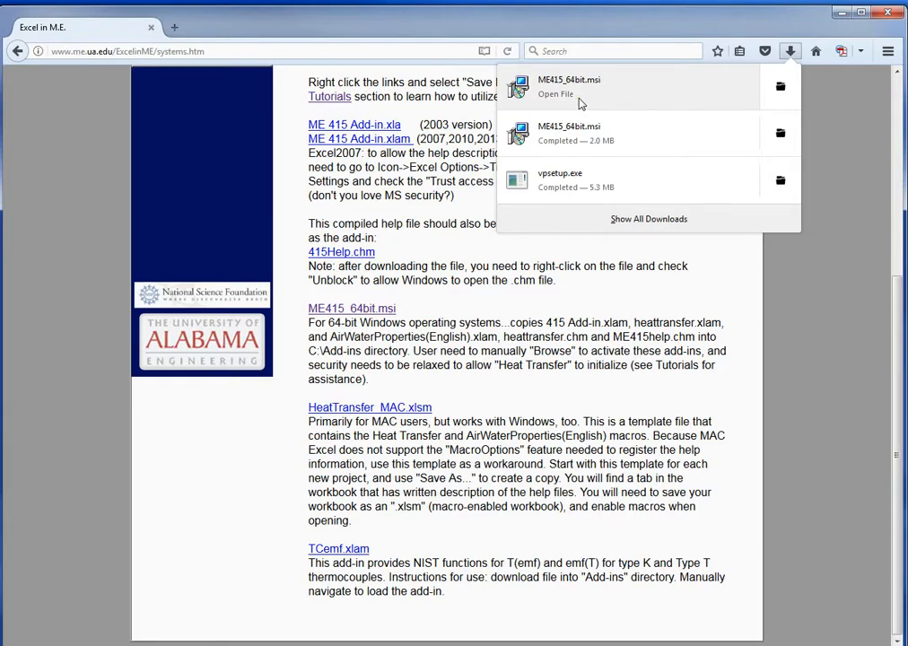
click(581, 100)
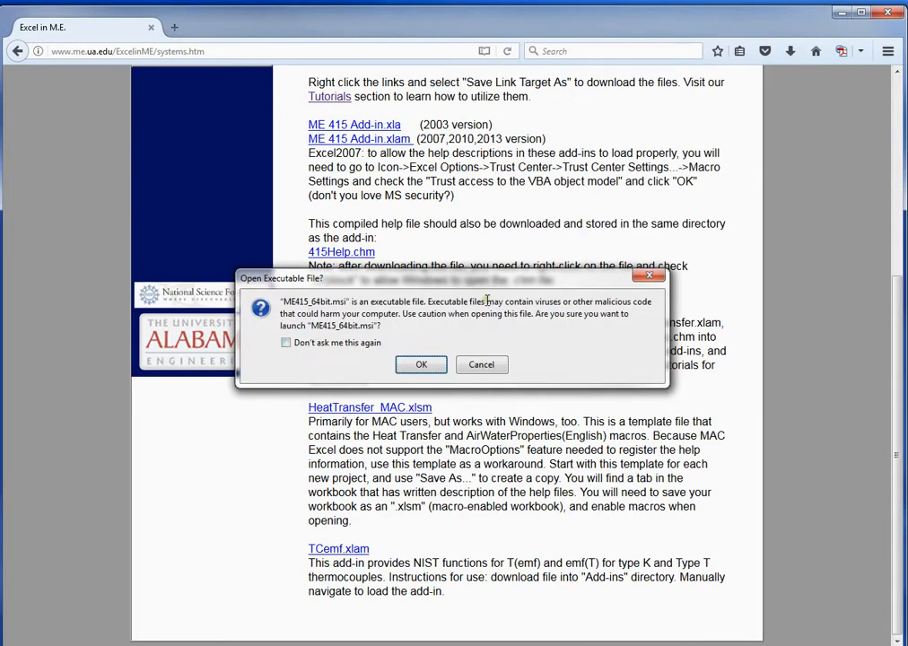
drag(489, 286, 468, 146)
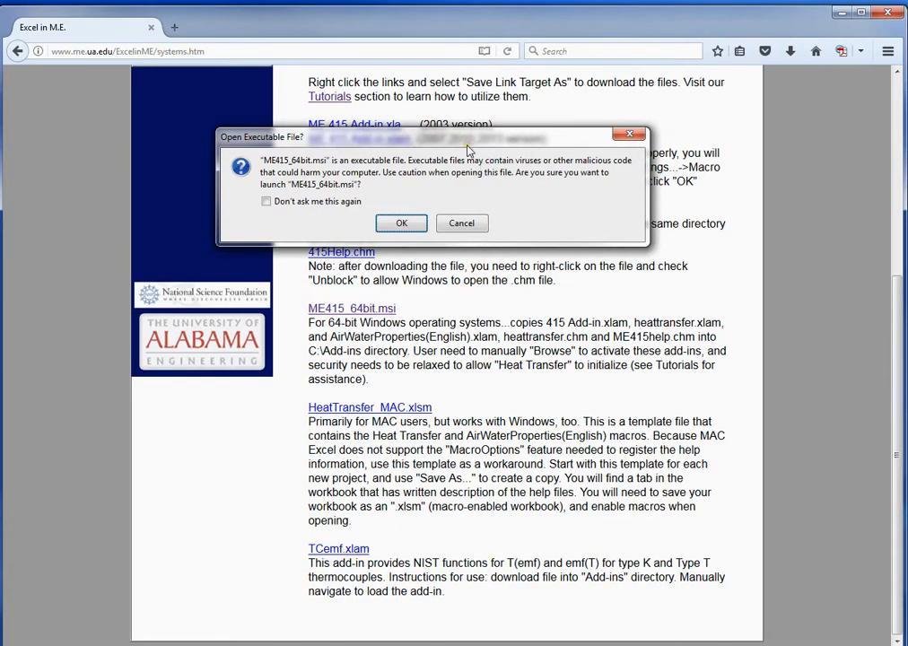
click(403, 225)
drag(440, 299, 425, 111)
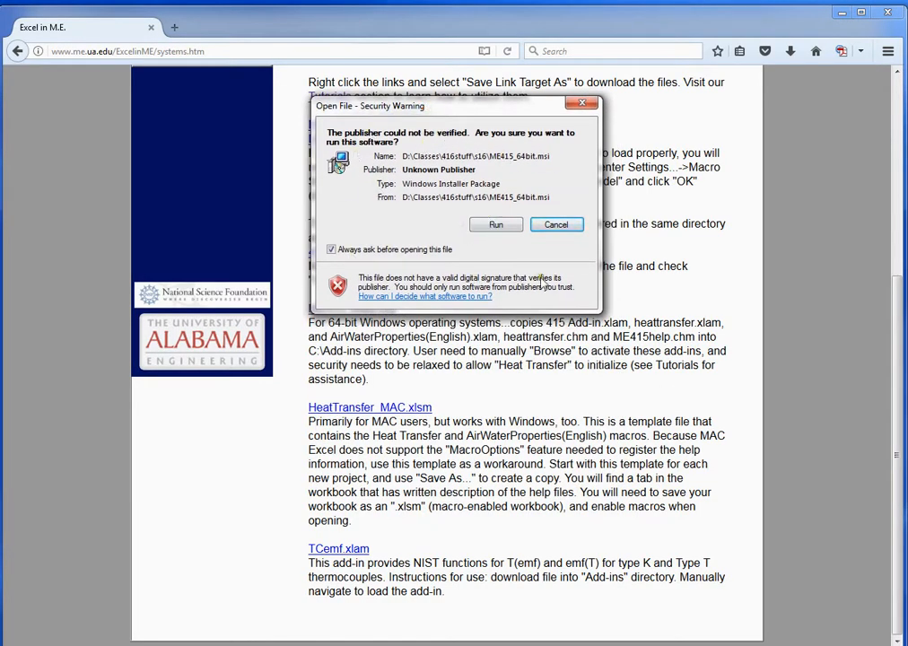
click(498, 226)
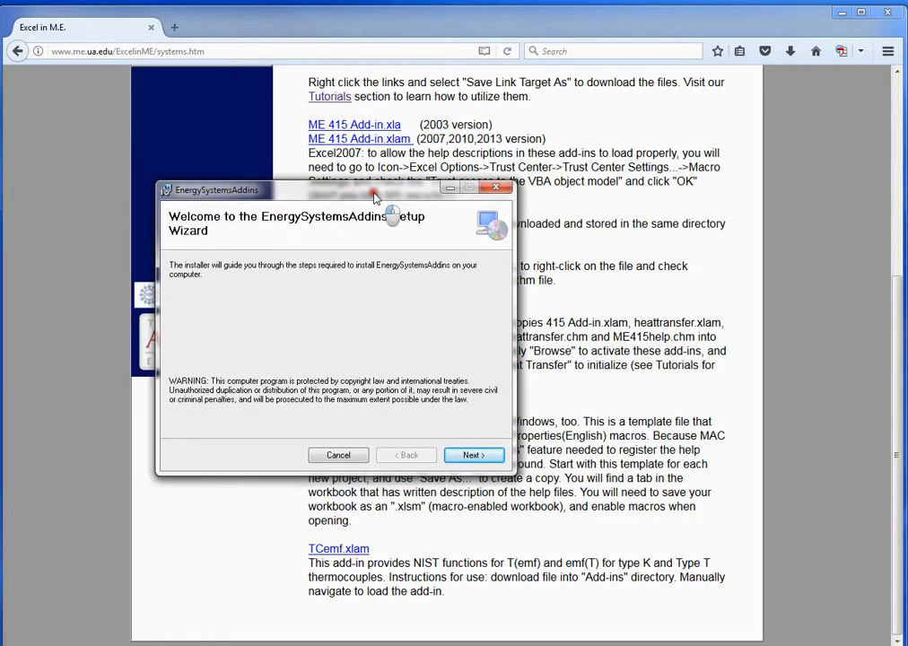
Step: Install EnergySystemsAddins with the setup wizard and close the wizard
drag(432, 187, 480, 136)
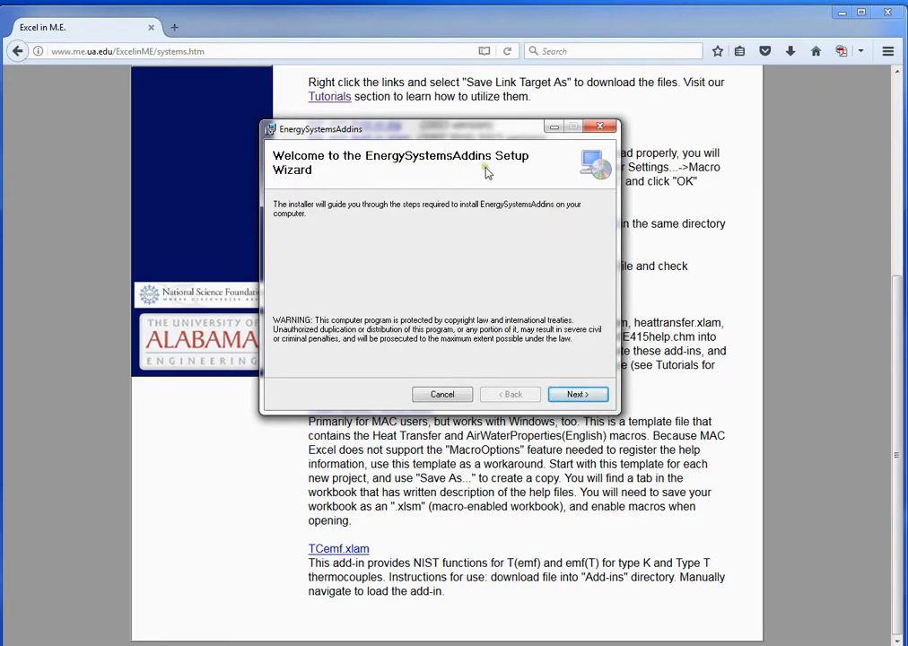
click(579, 396)
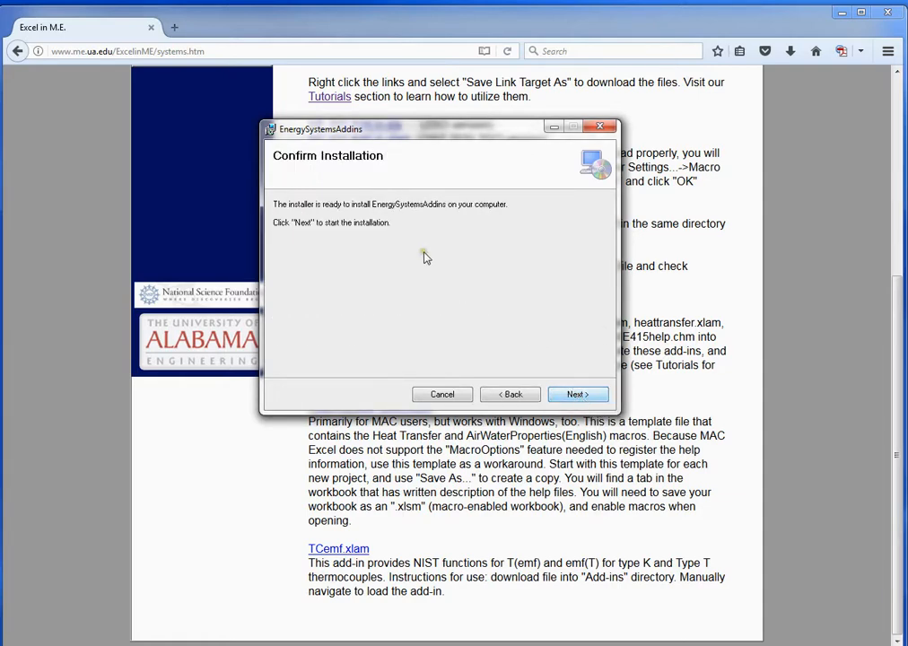
click(582, 396)
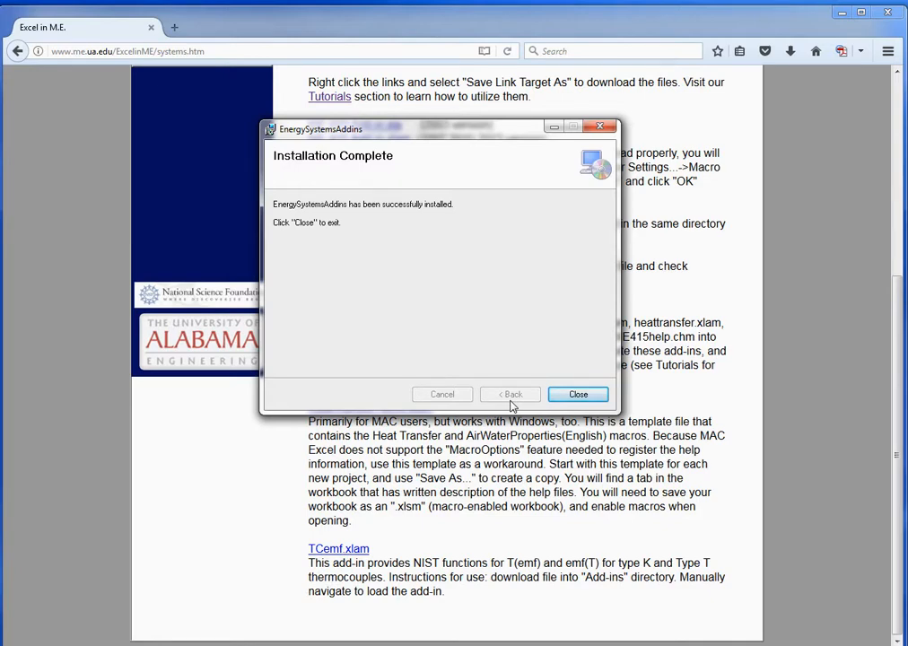
click(579, 395)
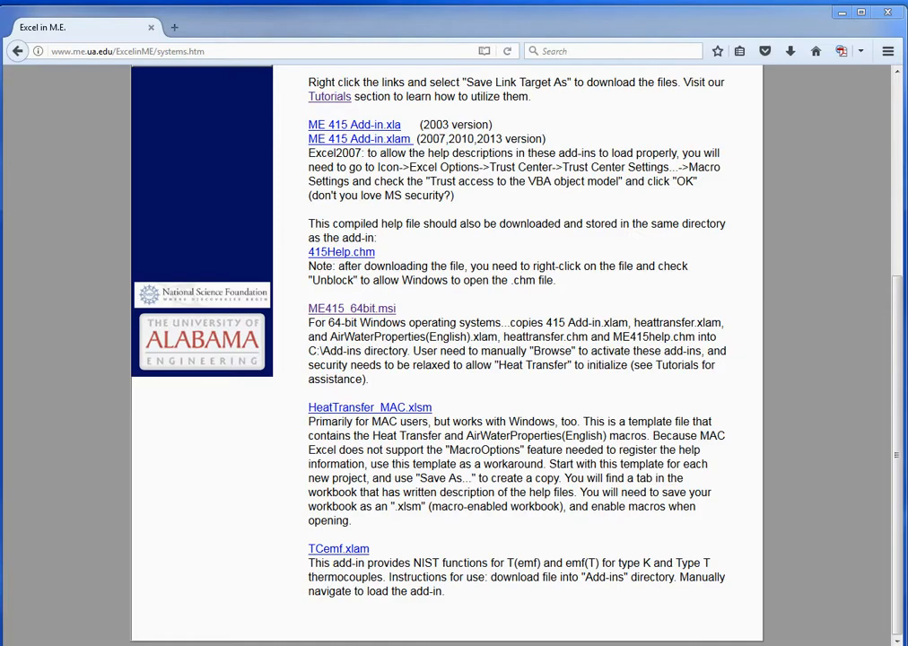
Step: Open the Add-ins folder on the C: drive in the file explorer and sort its files by date modified, newest first
drag(0, 62, 302, 28)
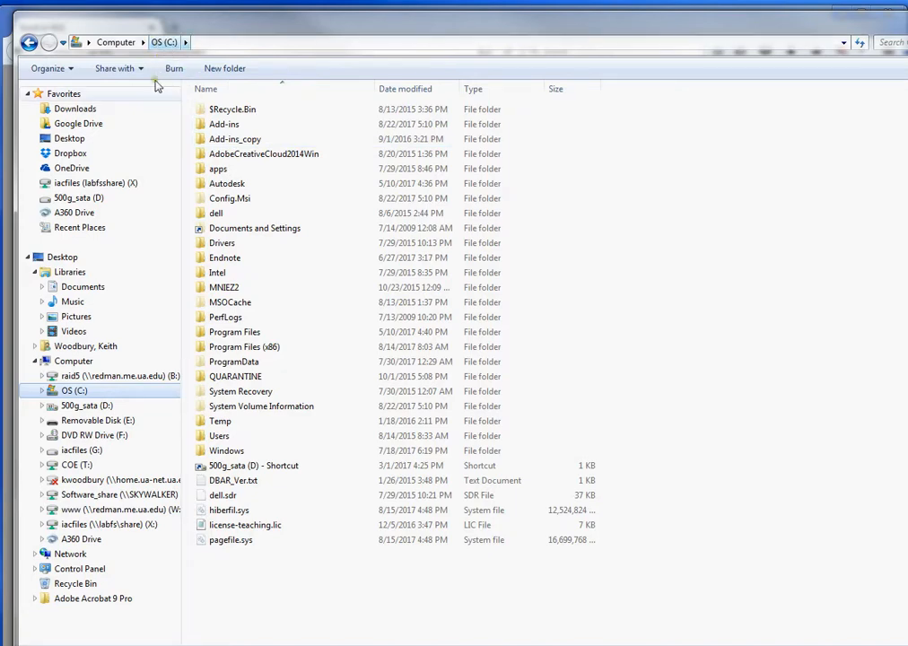
double_click(233, 129)
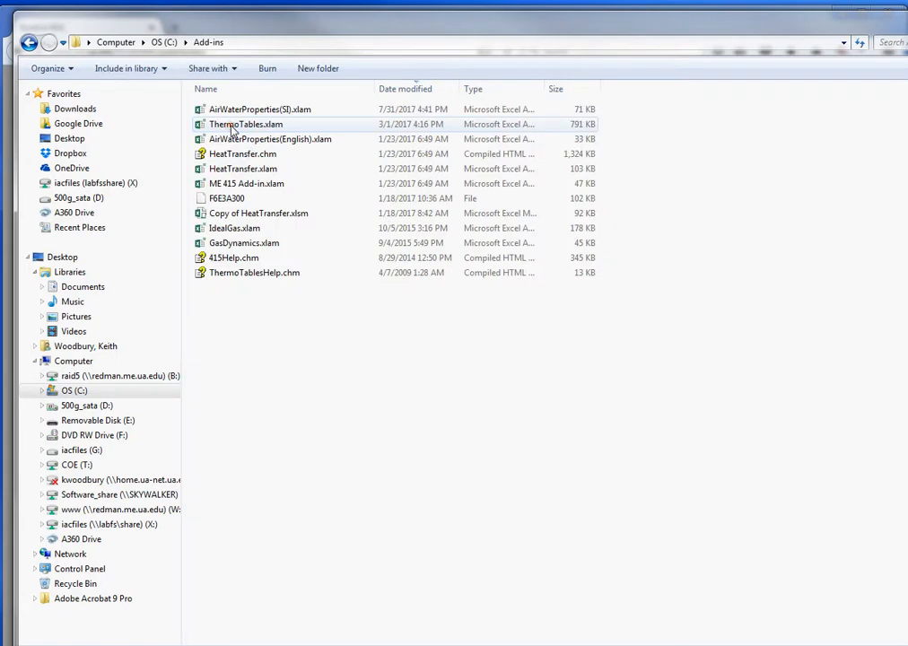
click(415, 90)
click(416, 91)
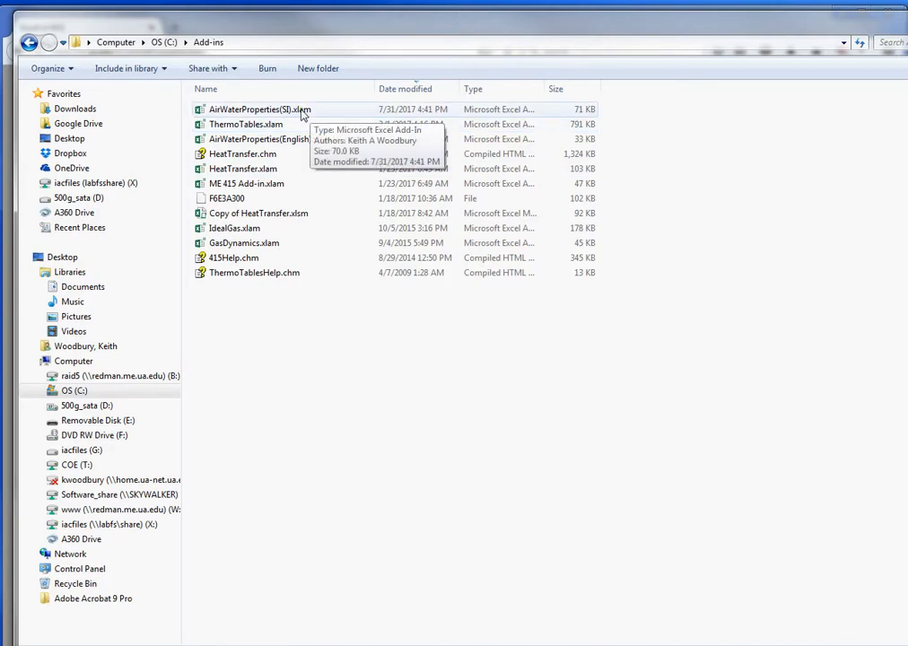
Step: Examine the AirWaterProperties, HeatTransfer and ME 415 add-in files and the HeatTransfer.chm and 415Help.chm help files
click(233, 112)
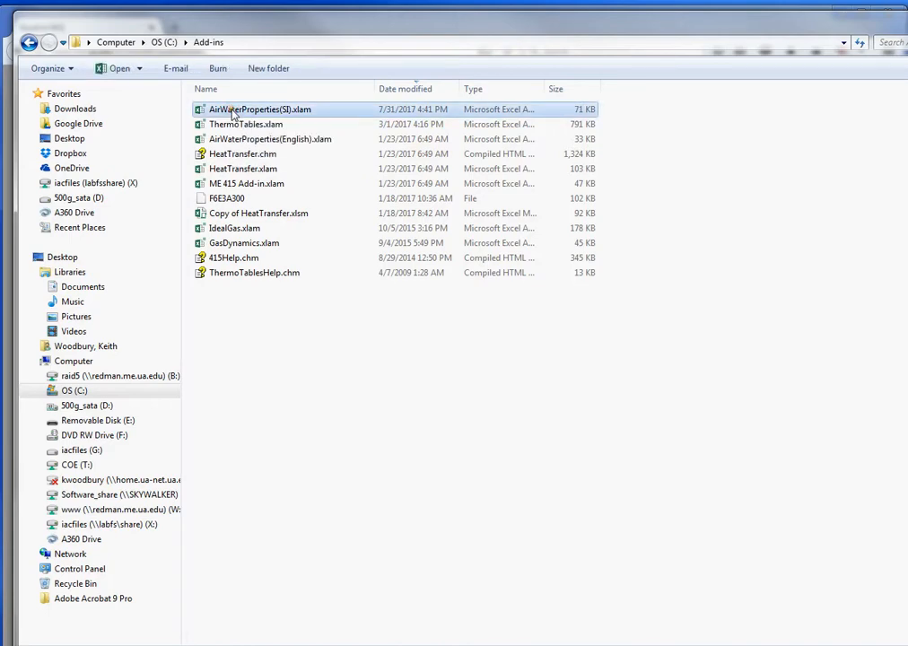
click(283, 141)
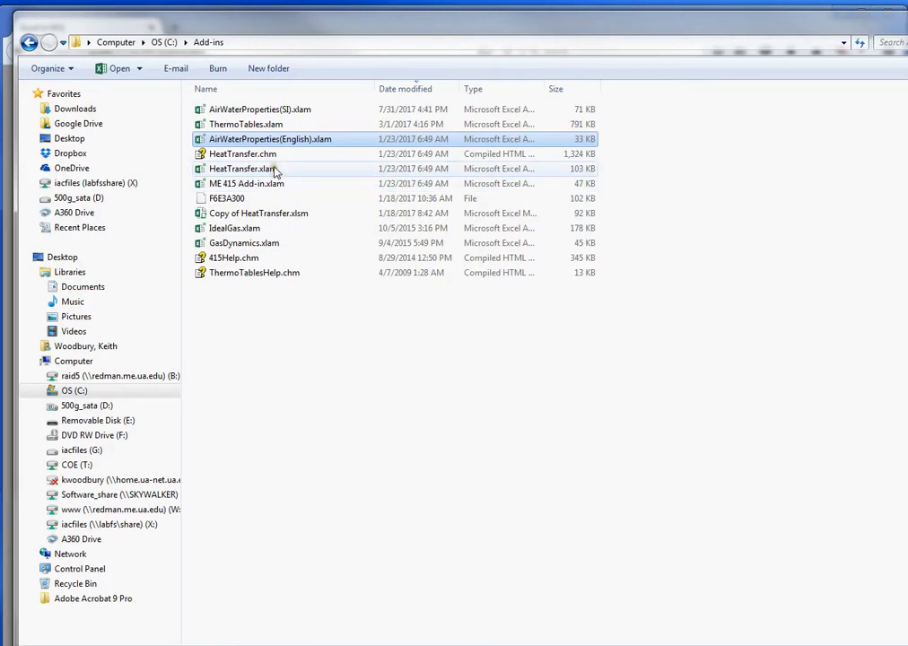
click(268, 158)
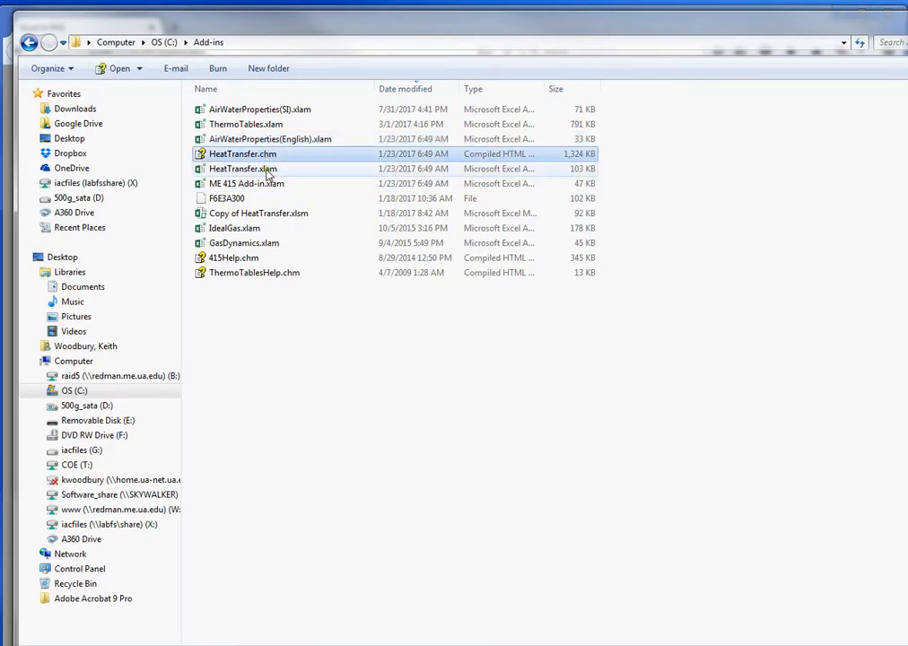
click(267, 172)
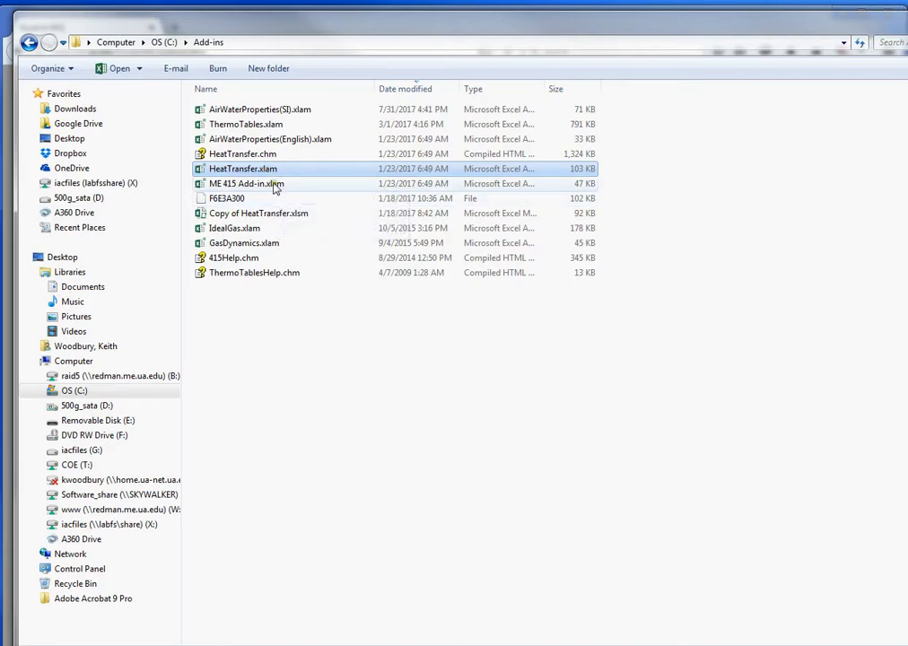
click(277, 185)
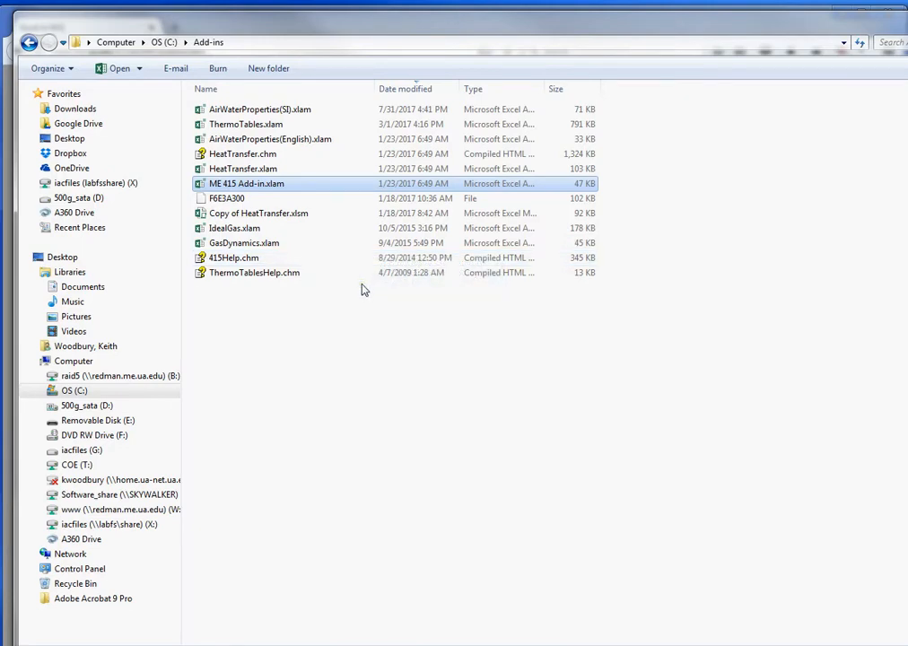
click(237, 259)
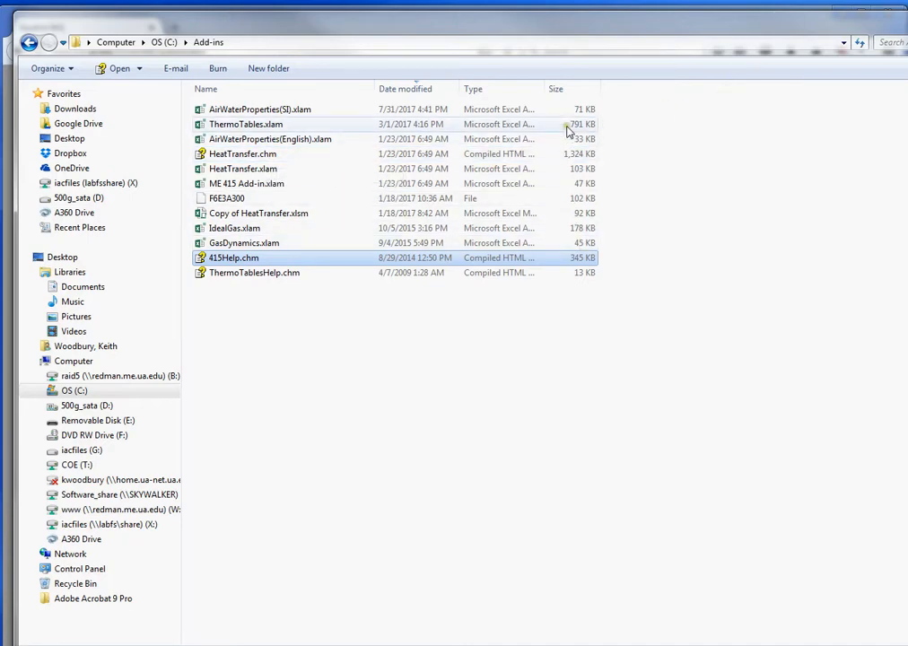
Step: Leave the Add-ins folder and switch to the blank Book1 workbook in Excel, bringing column A into view
drag(579, 32, 575, 47)
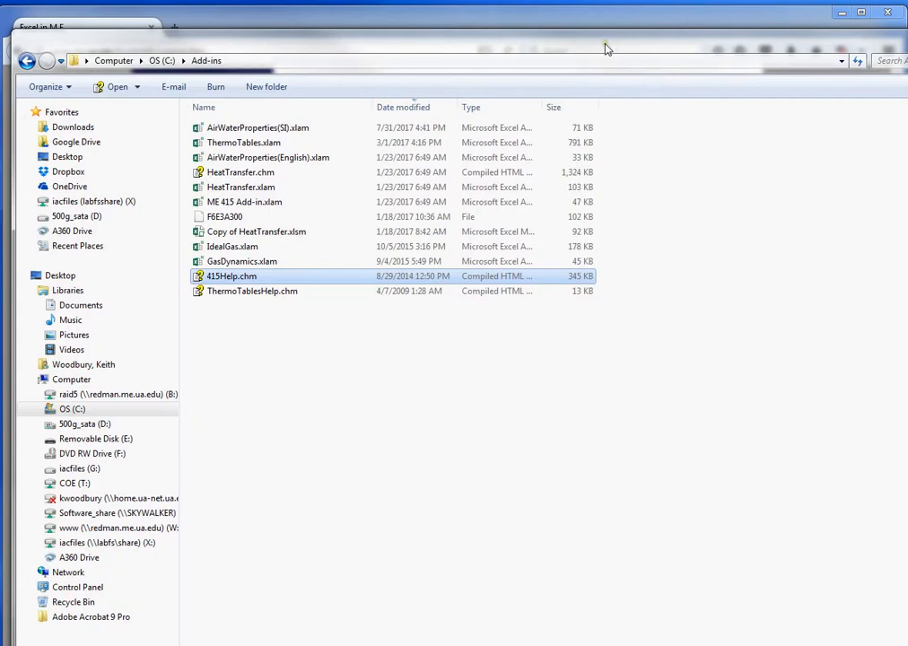
click(906, 37)
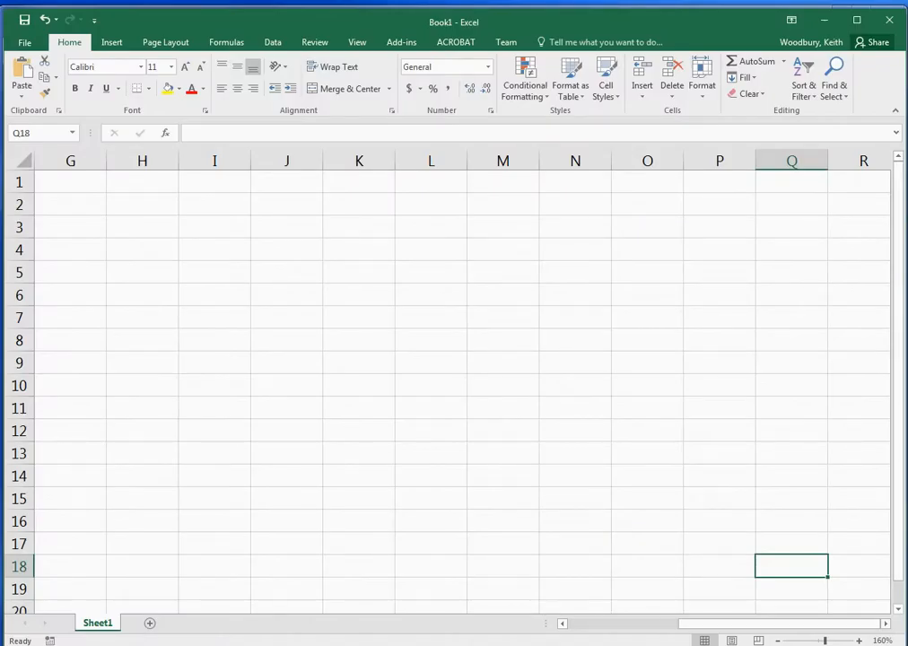
drag(723, 624, 578, 633)
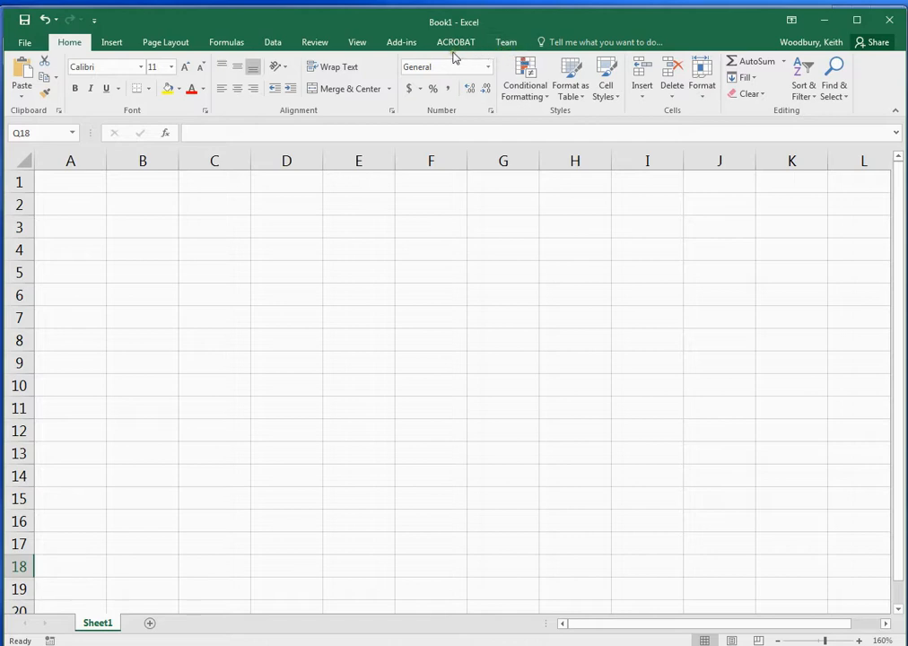
Step: Enable the Developer tab among the main tabs in the ribbon customization options
click(25, 45)
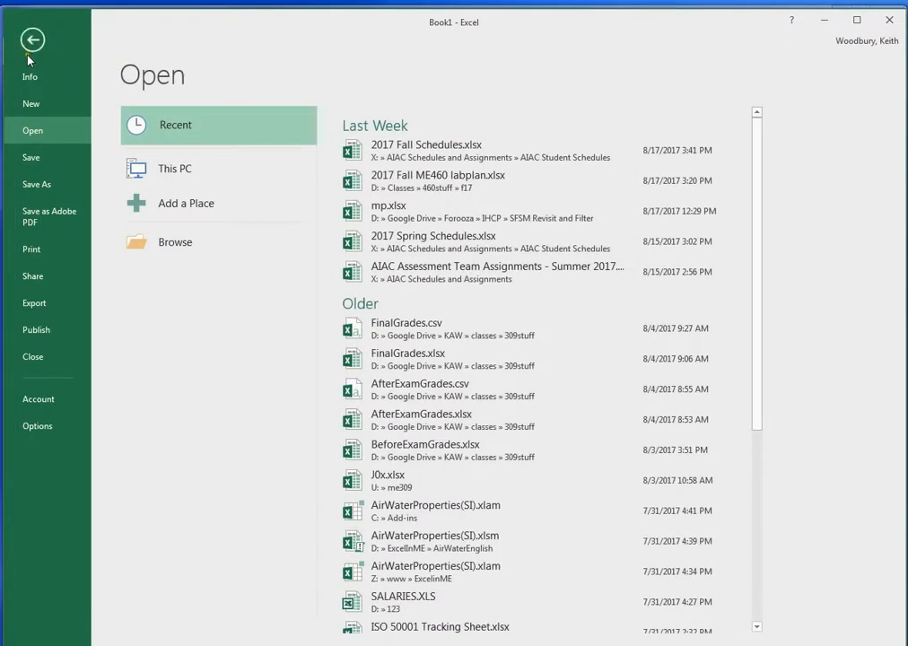
click(38, 425)
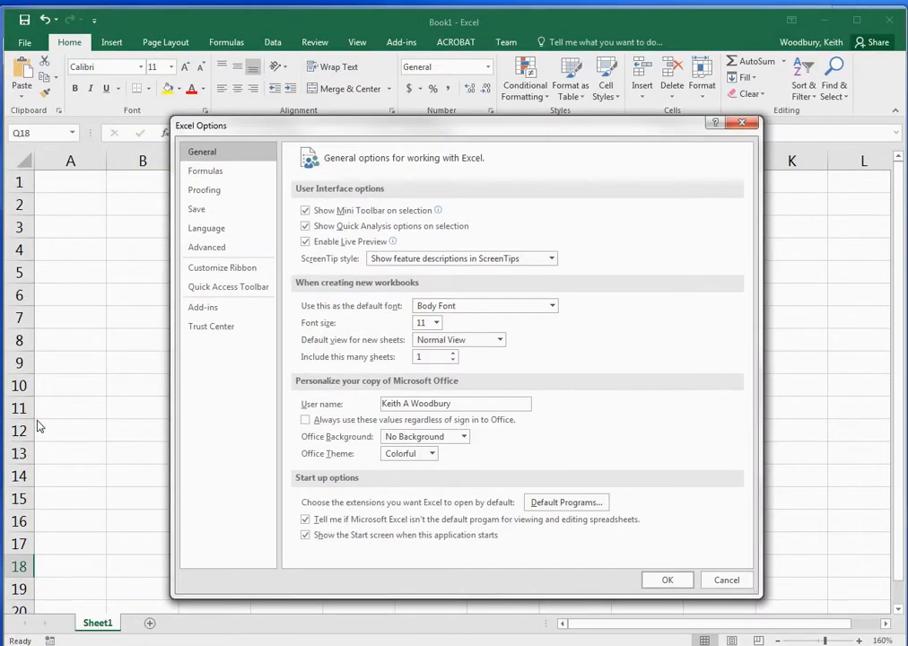
click(219, 271)
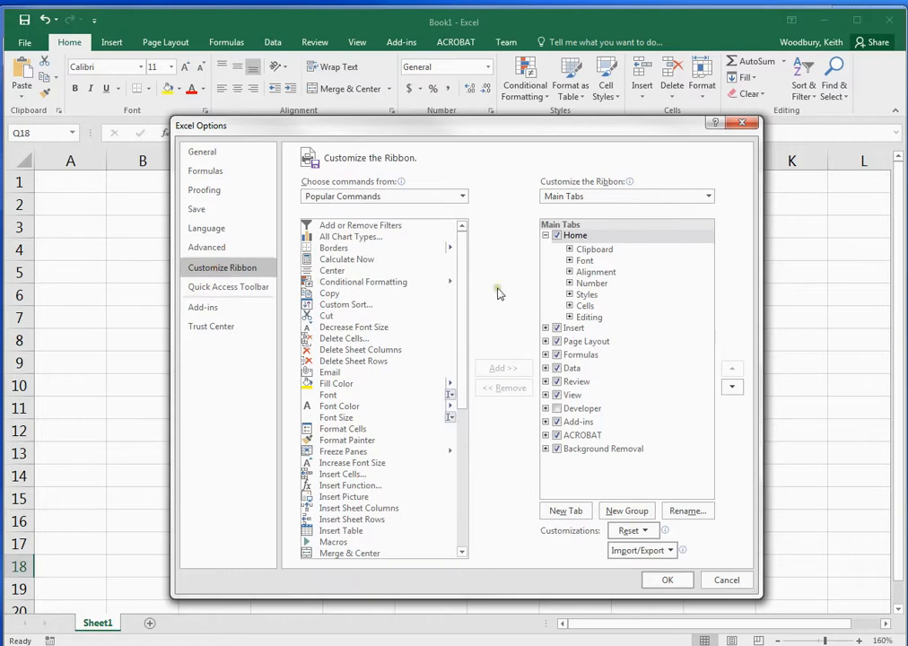
click(556, 408)
click(558, 410)
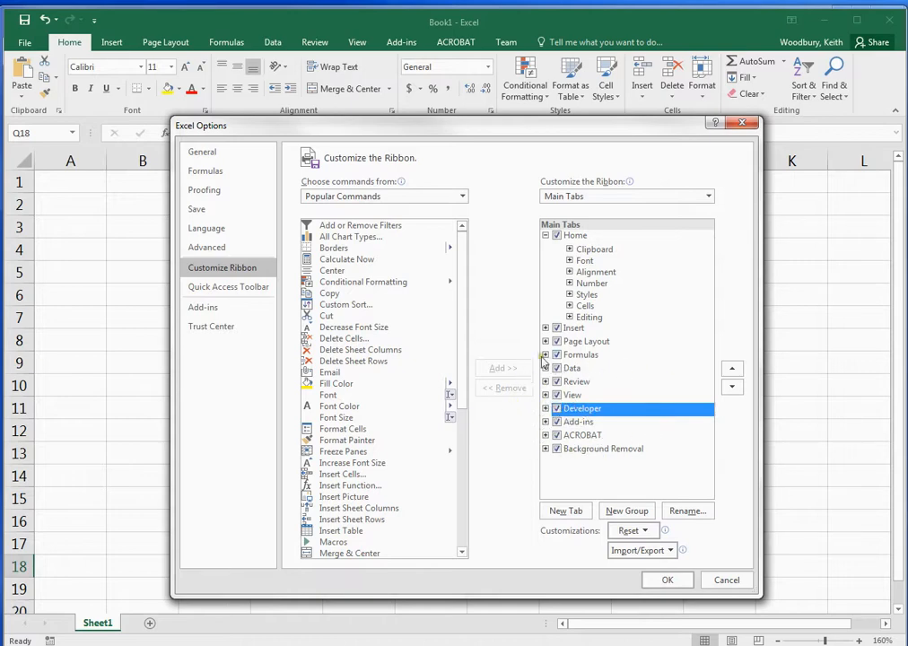
click(558, 411)
click(558, 410)
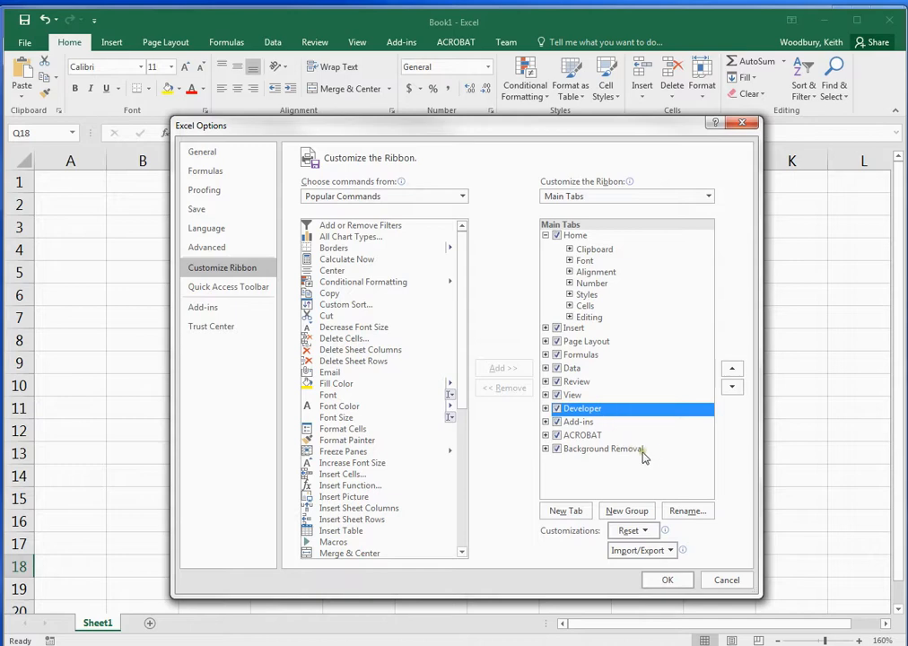
Step: In the Trust Center macro settings, enable all macros and trust access to the VBA project object model, and apply the Excel options
click(215, 328)
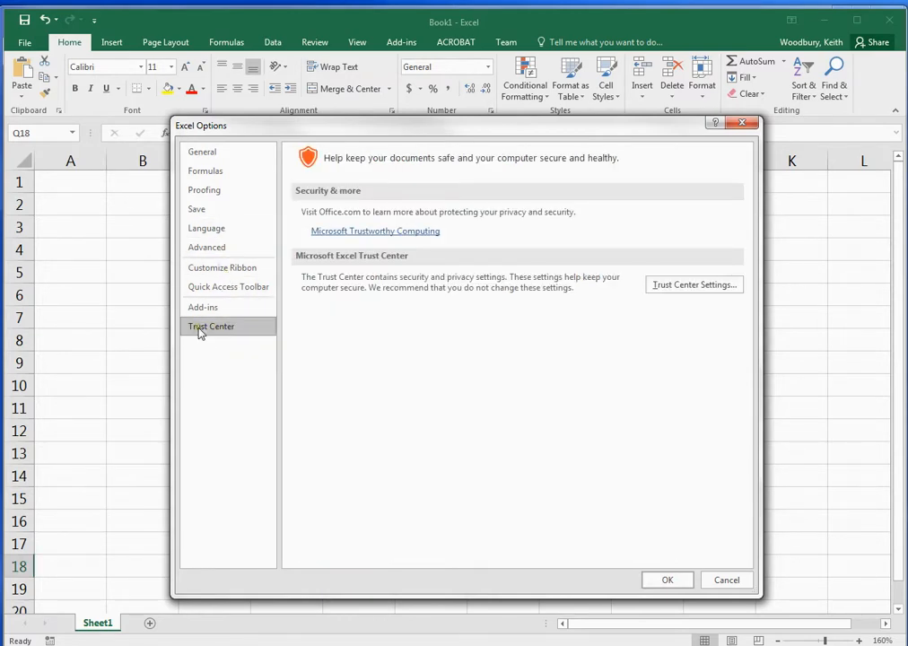
click(702, 288)
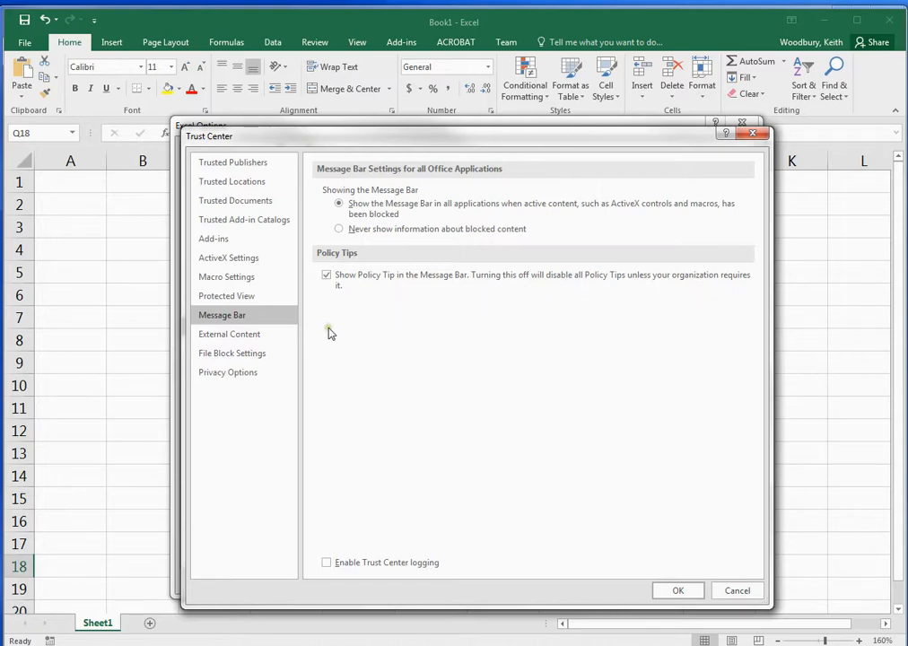
click(241, 279)
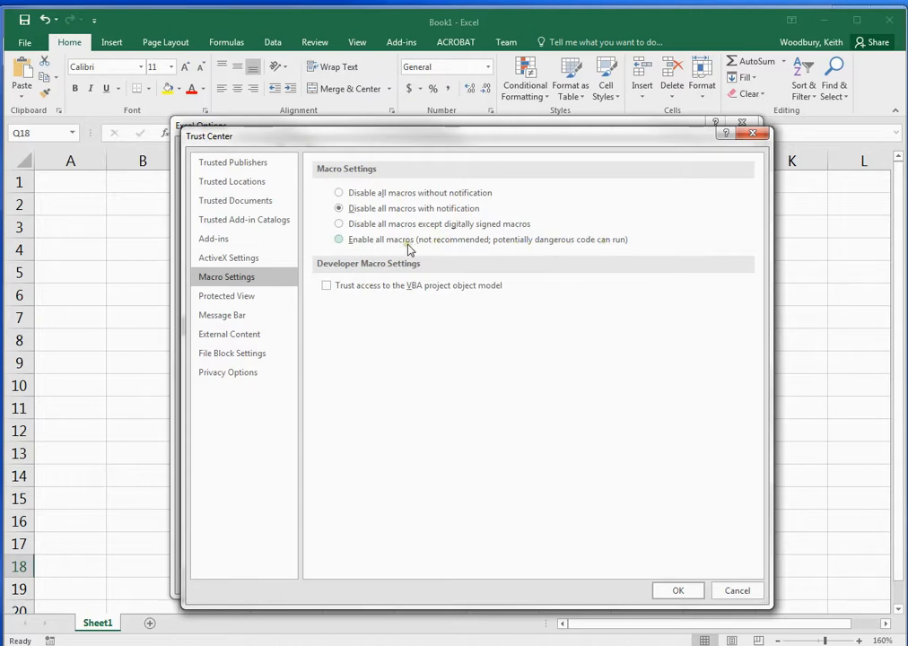
click(340, 241)
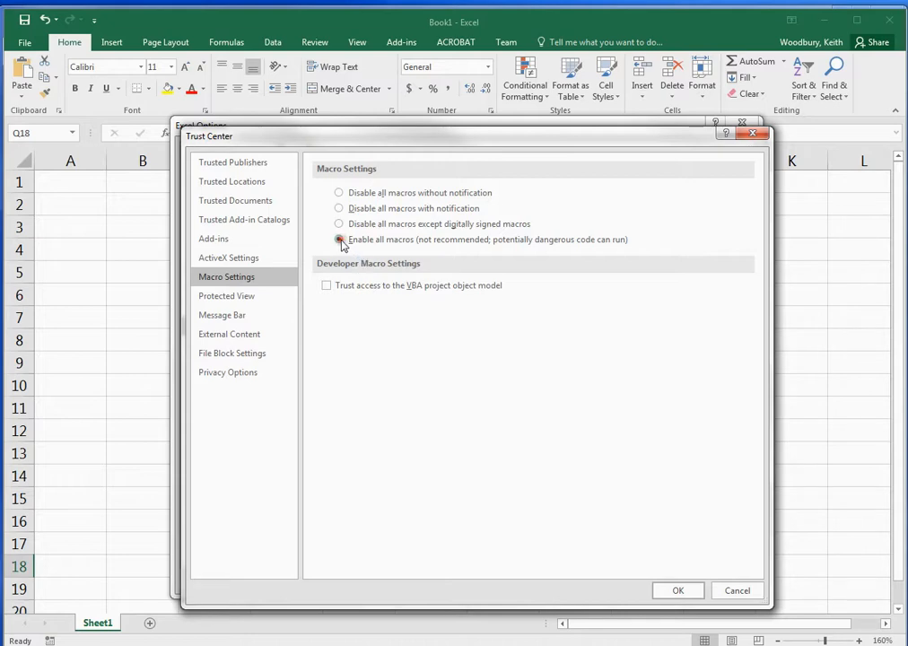
click(327, 286)
click(680, 591)
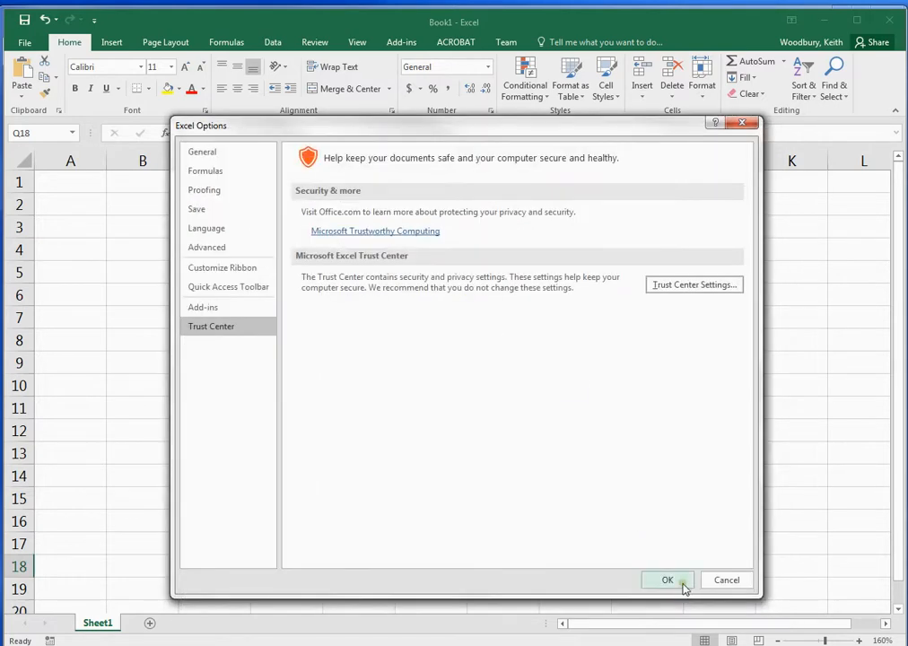
click(668, 581)
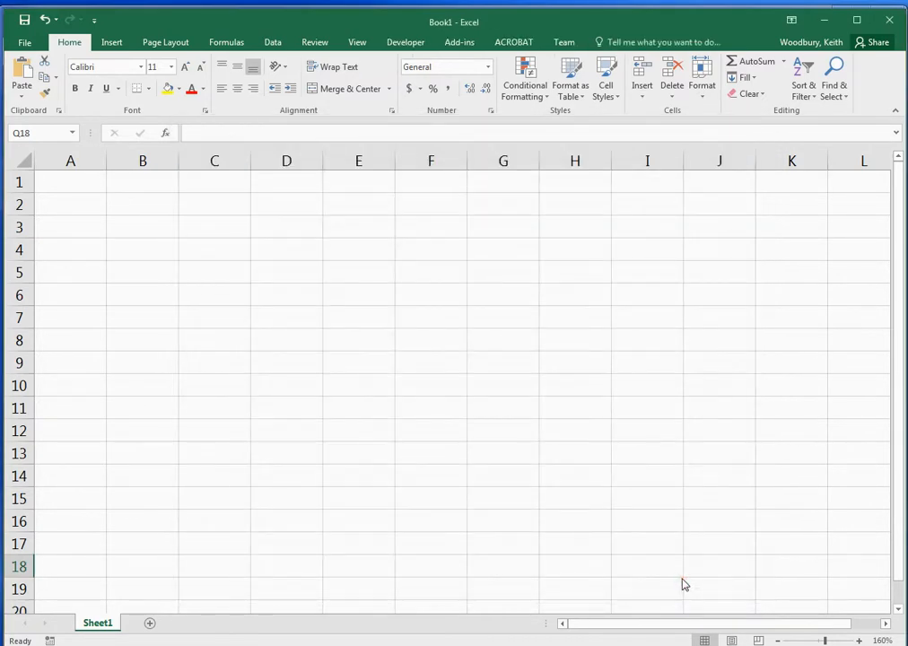
Step: Open the Excel add-ins manager from the Developer tools and move its dialog beside the first worksheet columns
click(406, 43)
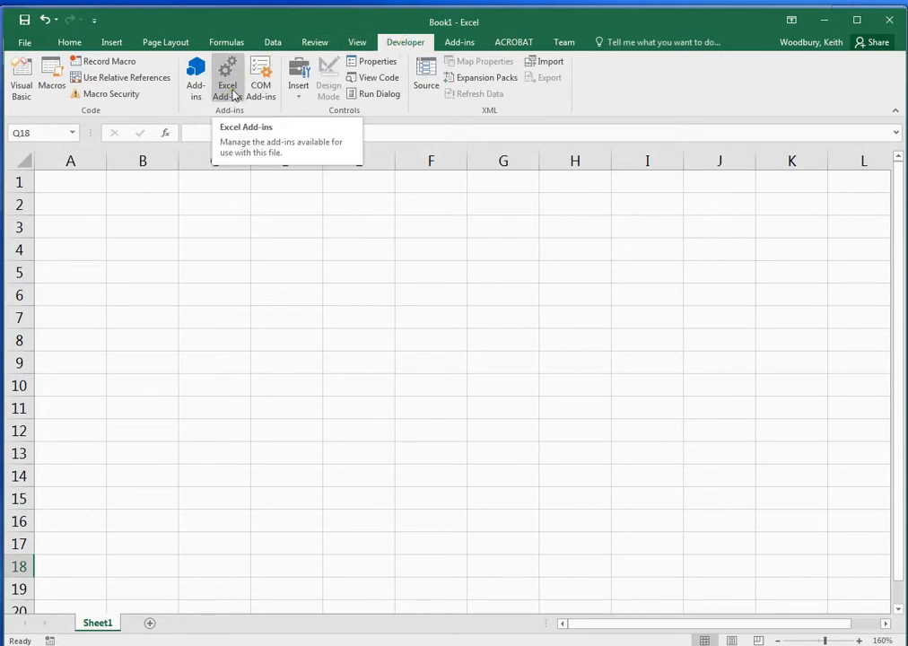
click(231, 94)
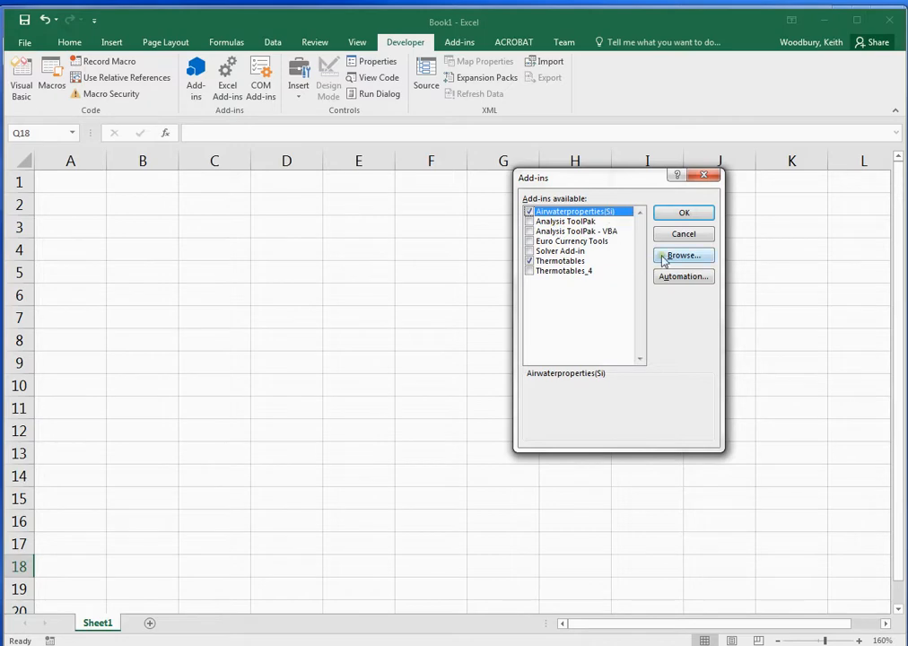
drag(628, 182, 291, 117)
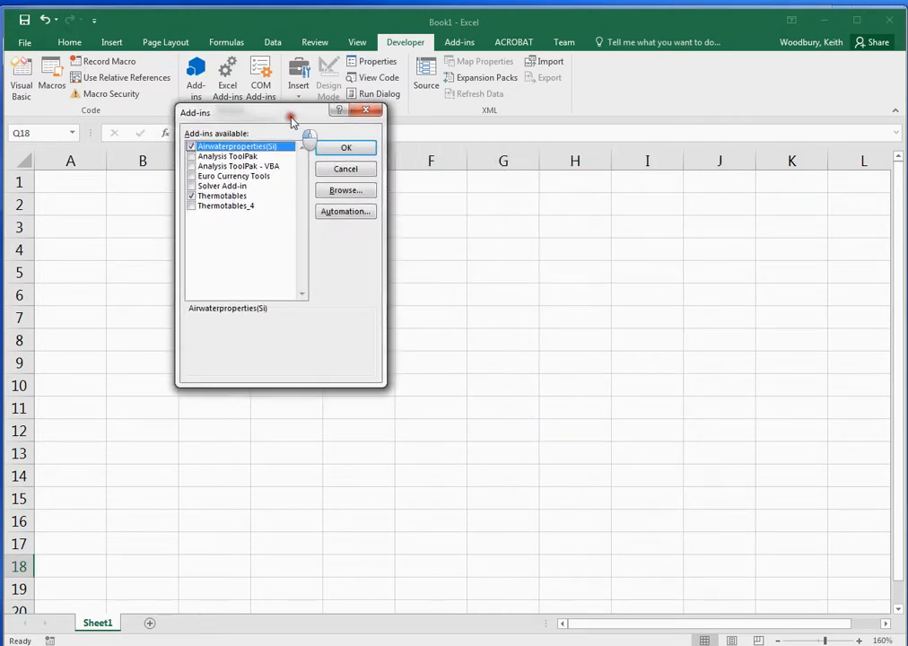
Step: Browse to the Add-ins folder on the C: drive and add HeatTransfer.xlam to the available add-ins
click(335, 194)
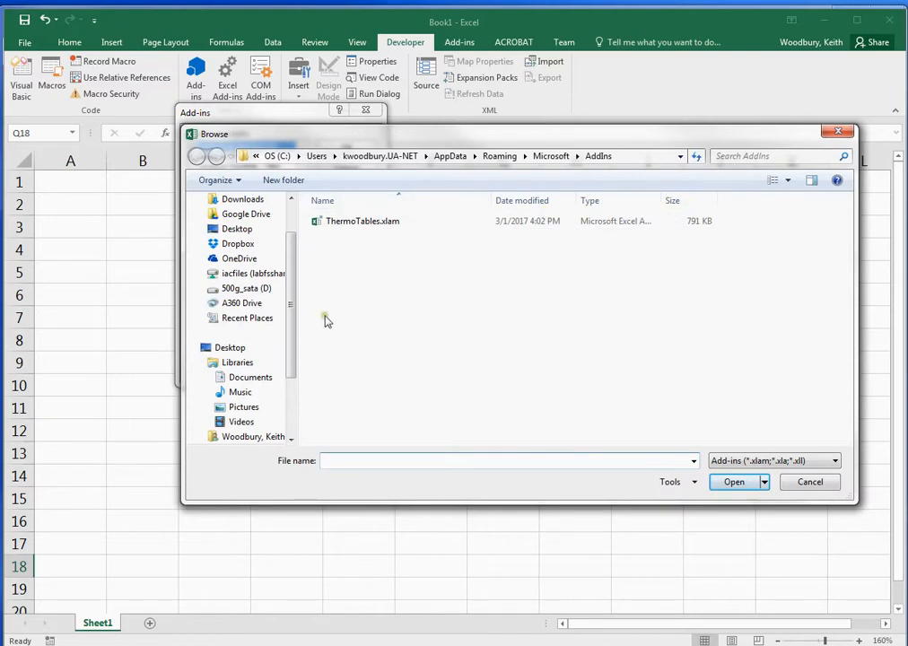
drag(290, 330, 293, 294)
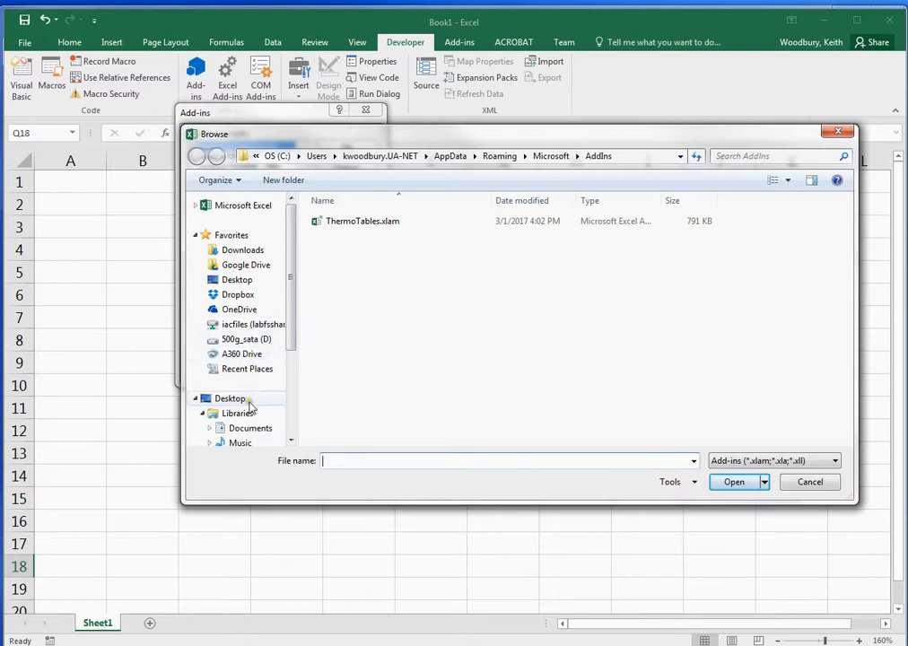
drag(288, 323, 283, 415)
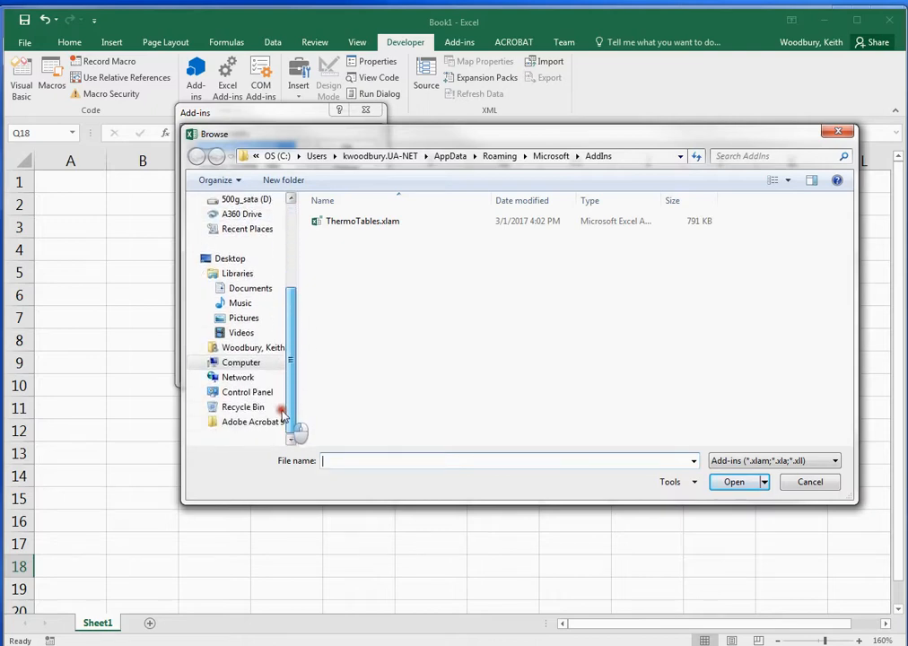
click(203, 362)
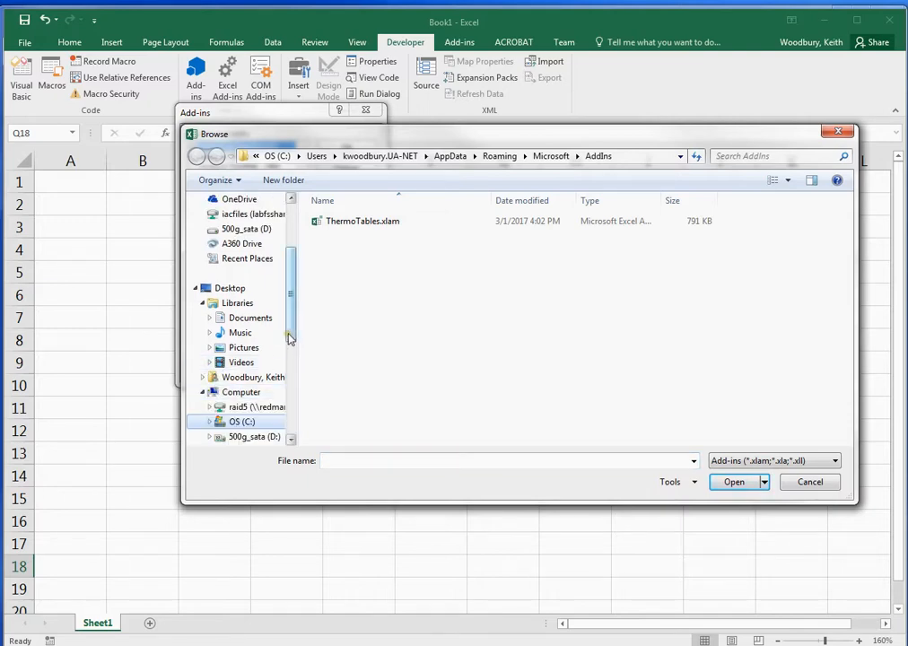
drag(290, 341, 286, 408)
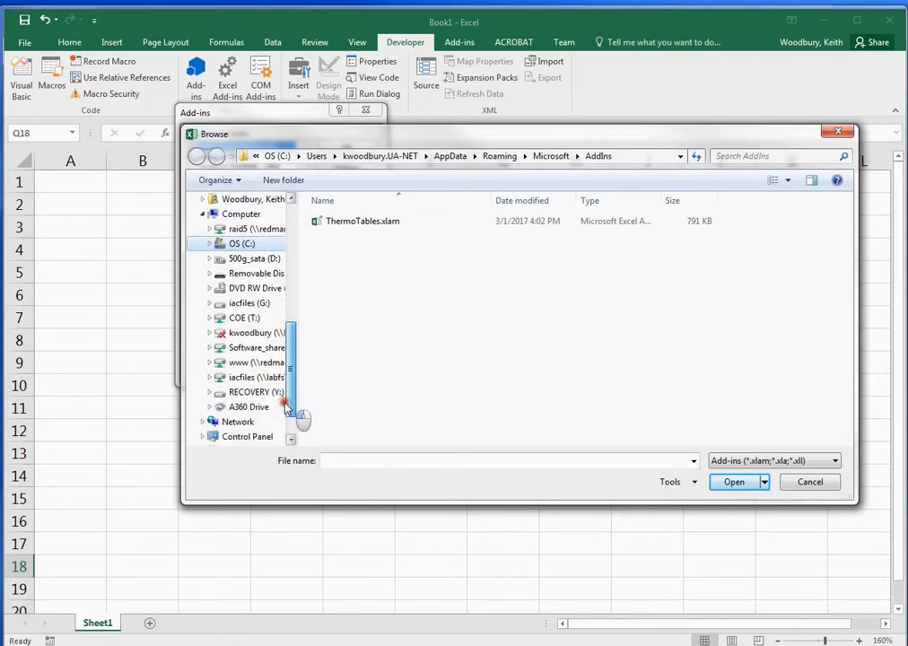
click(240, 246)
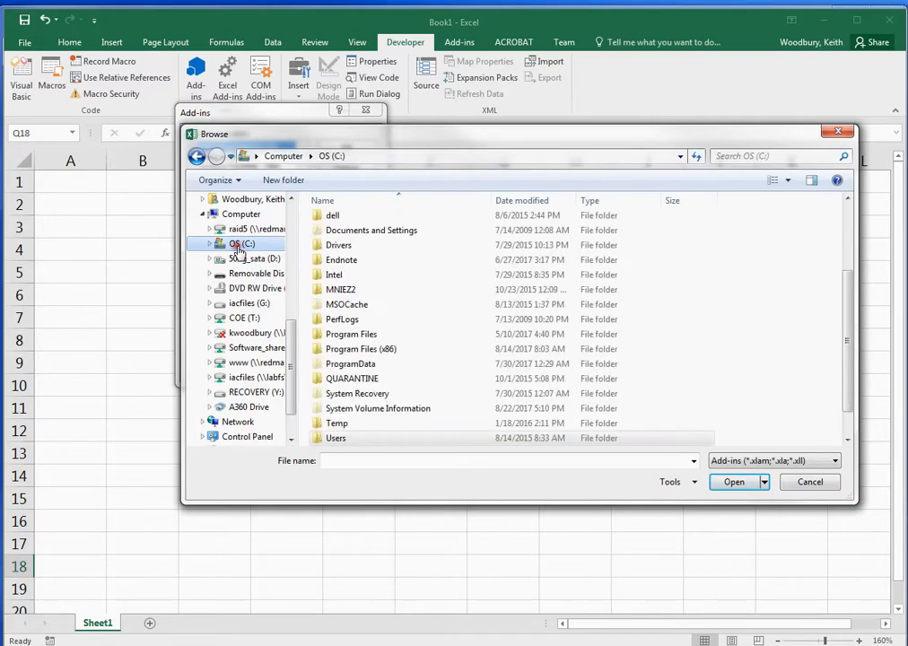
click(353, 202)
click(351, 202)
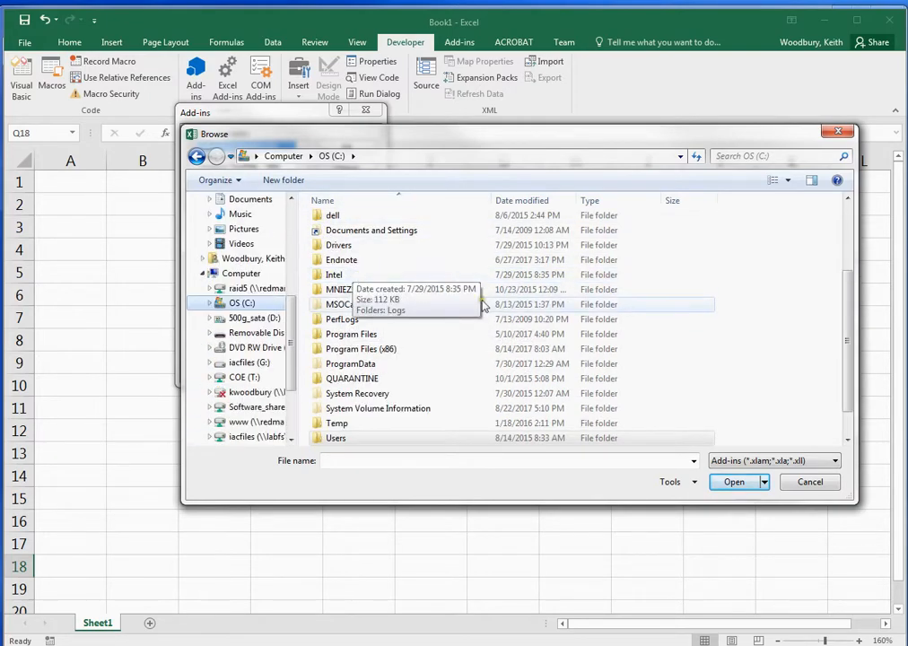
drag(849, 332, 849, 215)
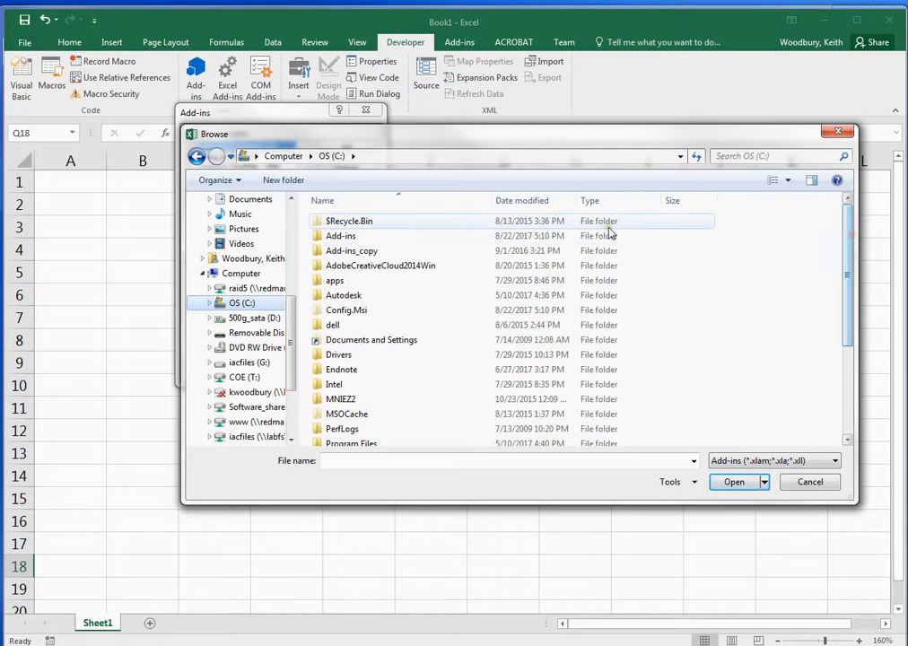
click(341, 237)
double_click(341, 237)
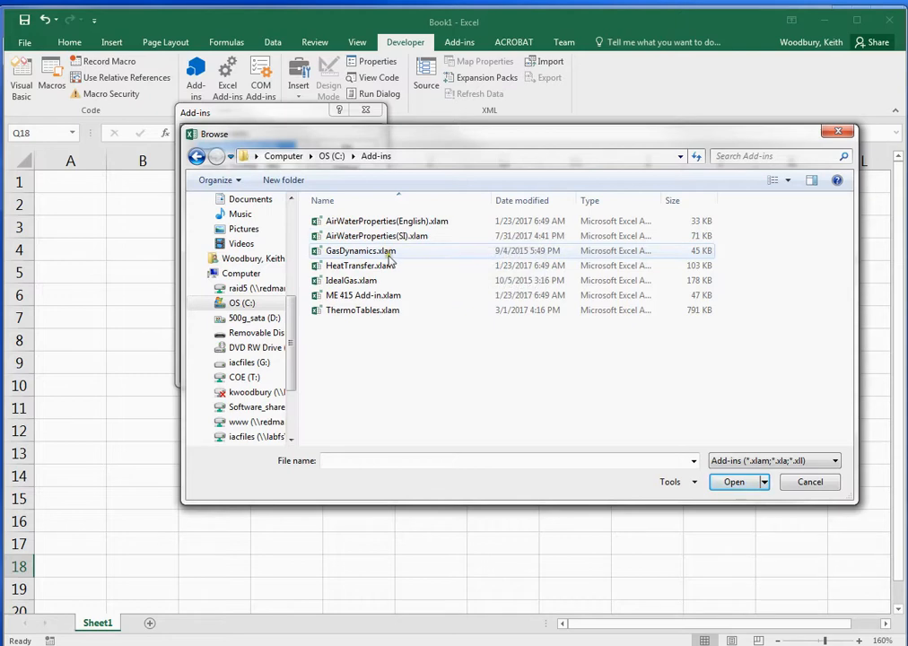
click(368, 269)
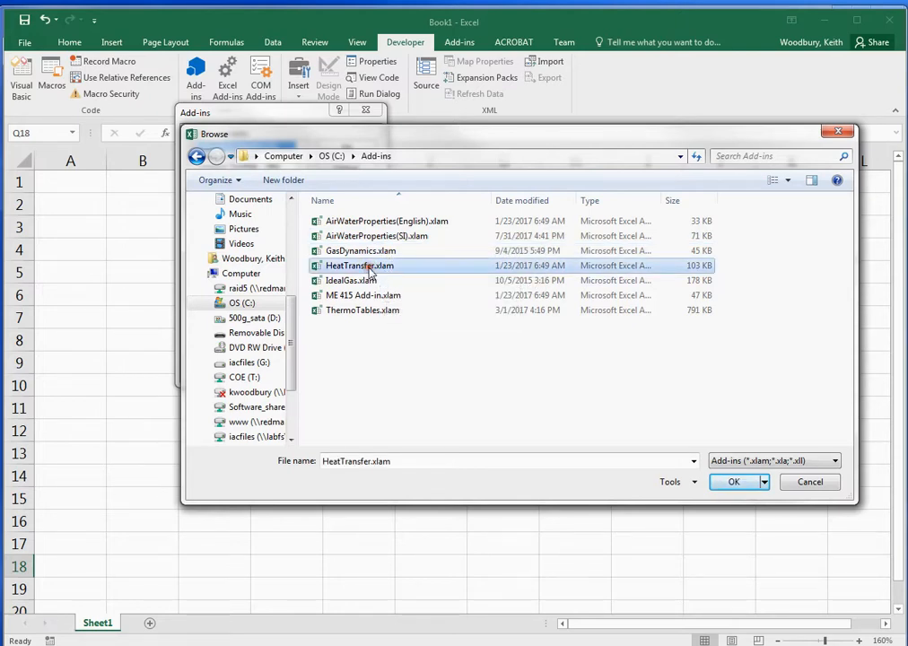
click(734, 483)
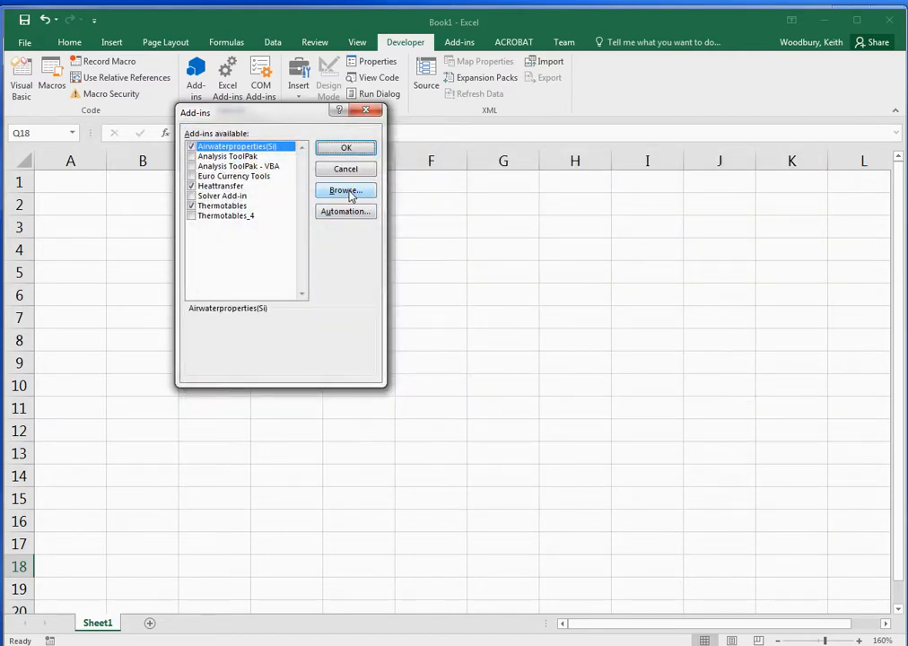
Step: Add ME 415 Add-in.xlam from the C: drive's Add-ins folder to the available add-ins
click(346, 191)
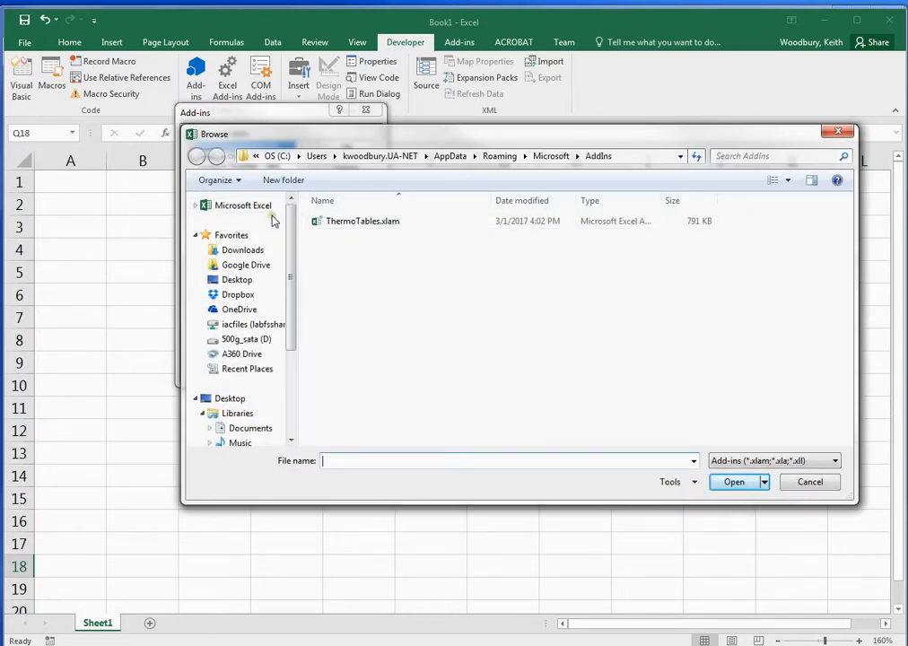
drag(293, 336, 298, 431)
click(222, 363)
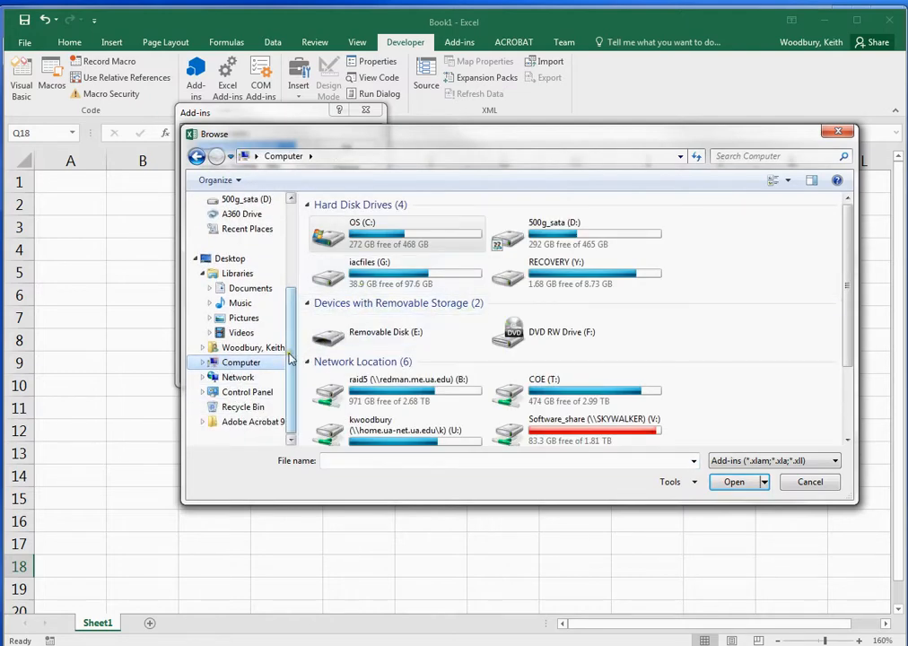
double_click(365, 238)
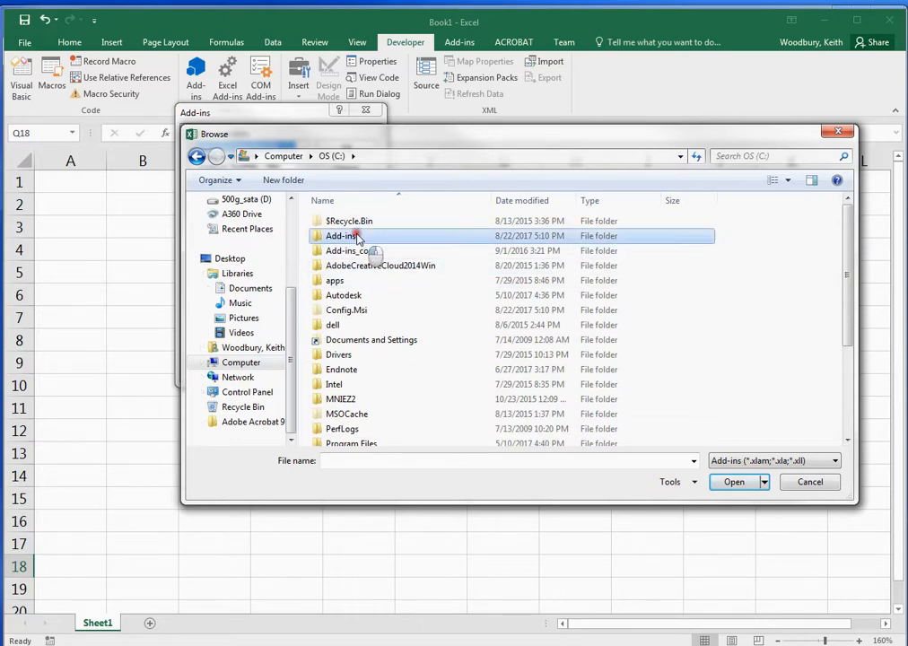
double_click(365, 237)
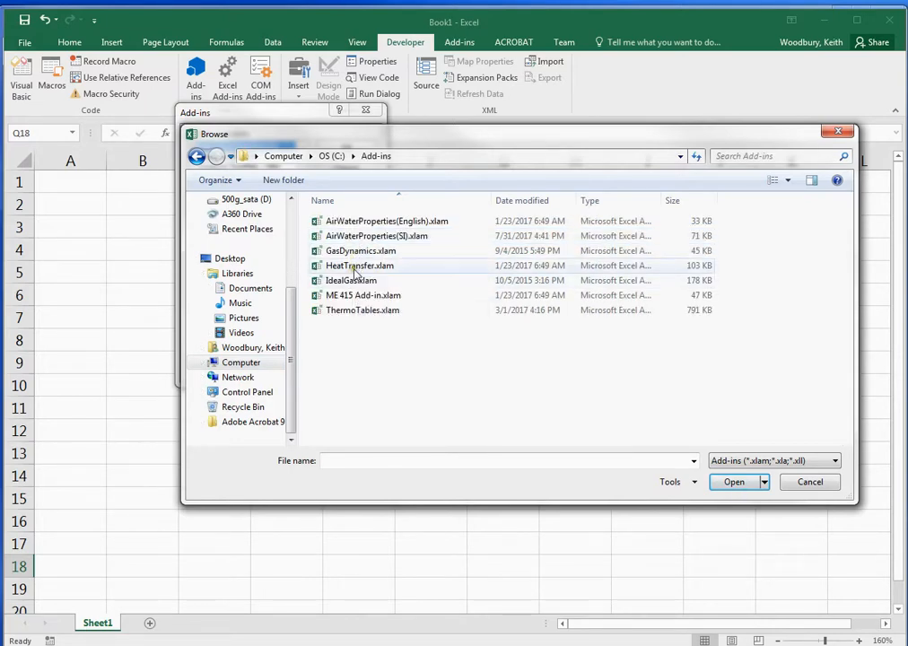
click(352, 296)
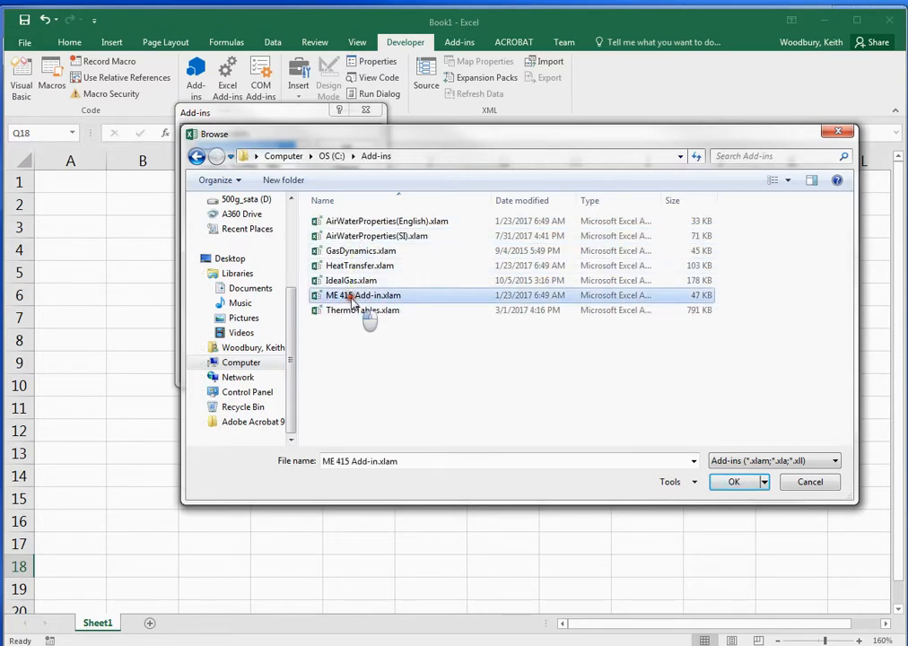
click(734, 482)
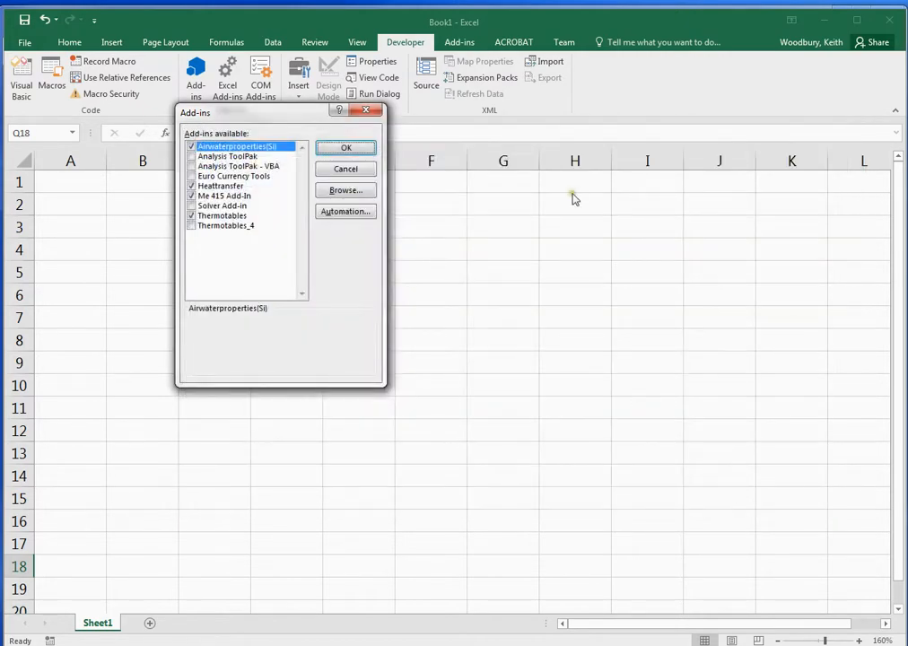
Step: Browse to the Add-ins folder on the C: drive and add AirWaterProperties(English).xlam to the available add-ins
click(355, 192)
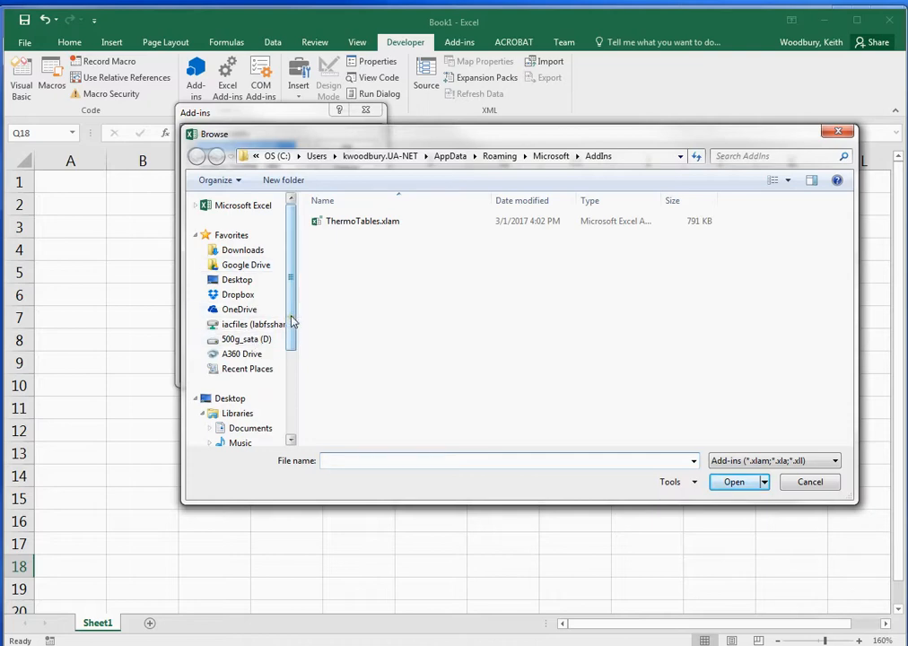
click(264, 371)
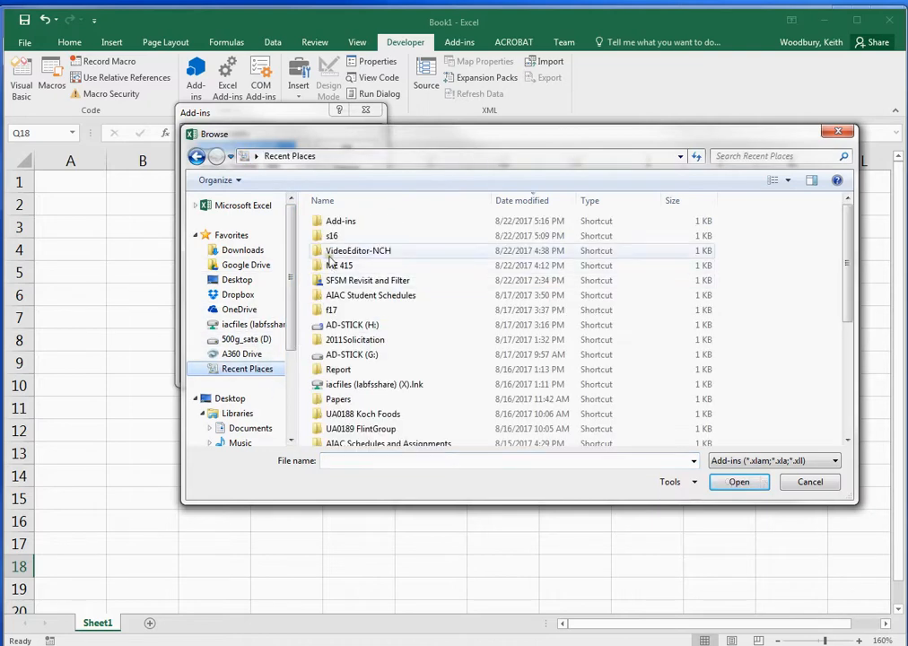
double_click(333, 218)
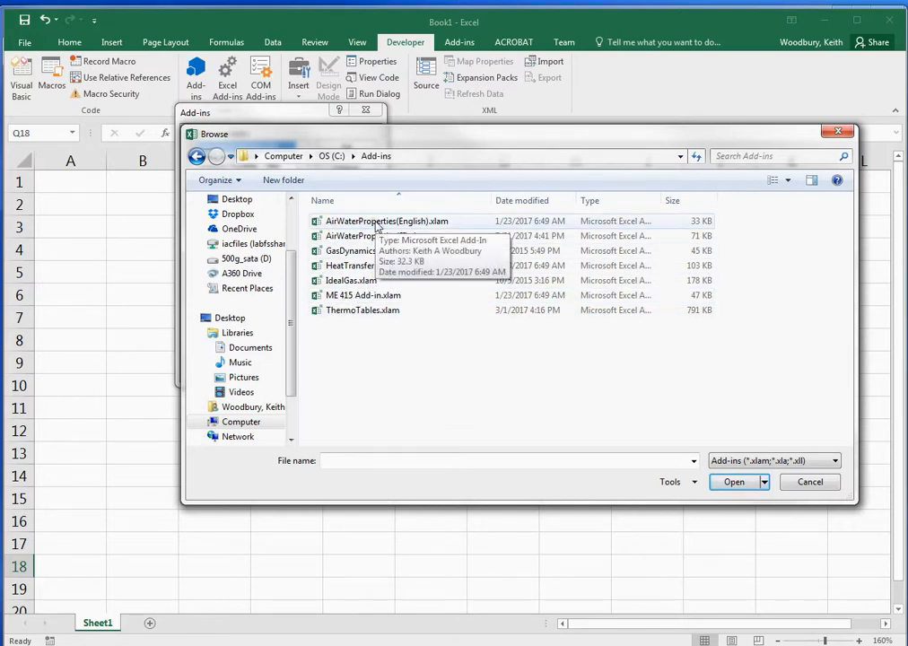
click(378, 223)
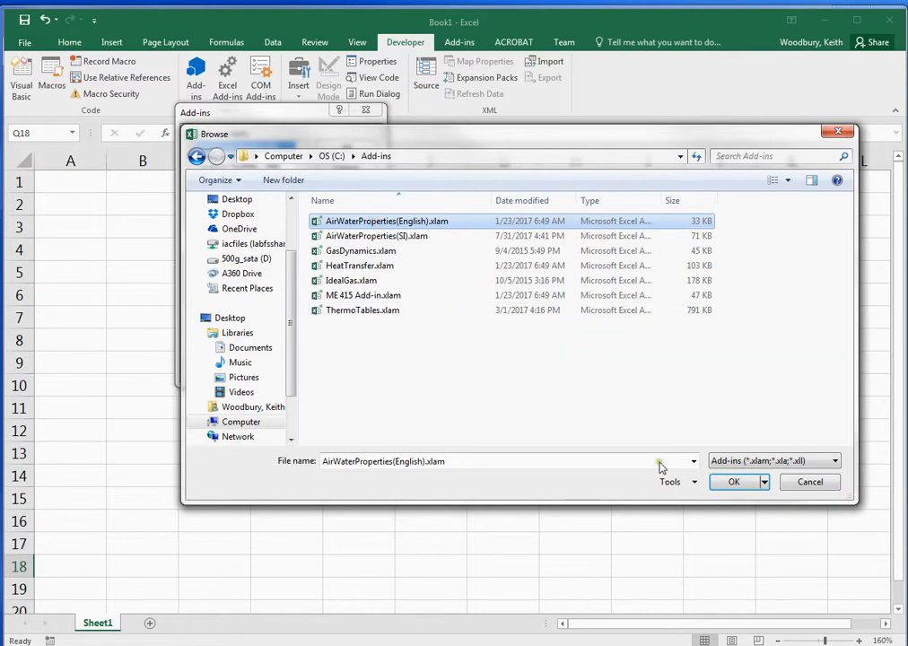
click(734, 486)
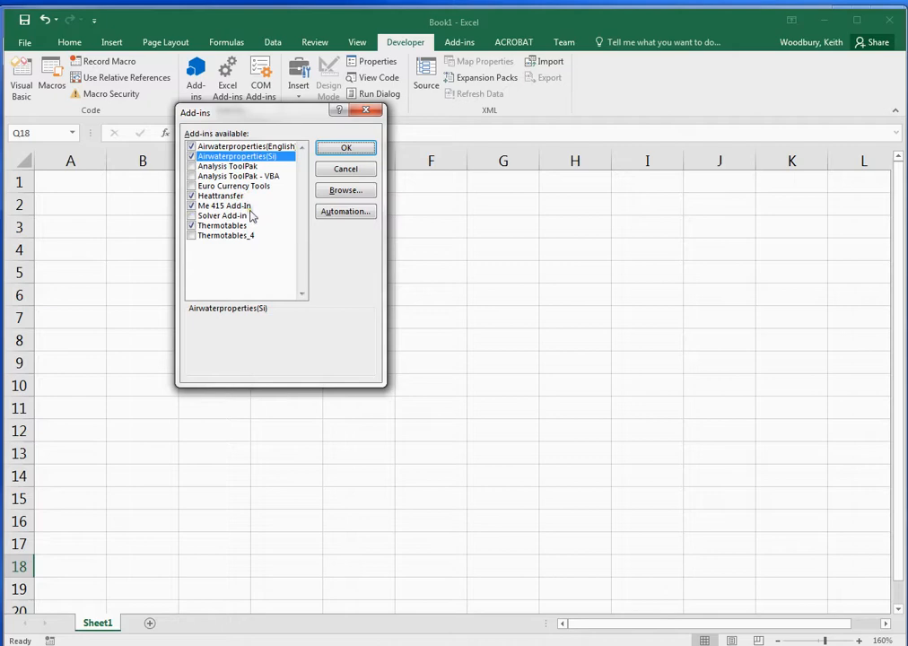
Step: Apply the add-in selection, separate the Heat Transfer and ME415 welcome messages, and dismiss both
click(357, 148)
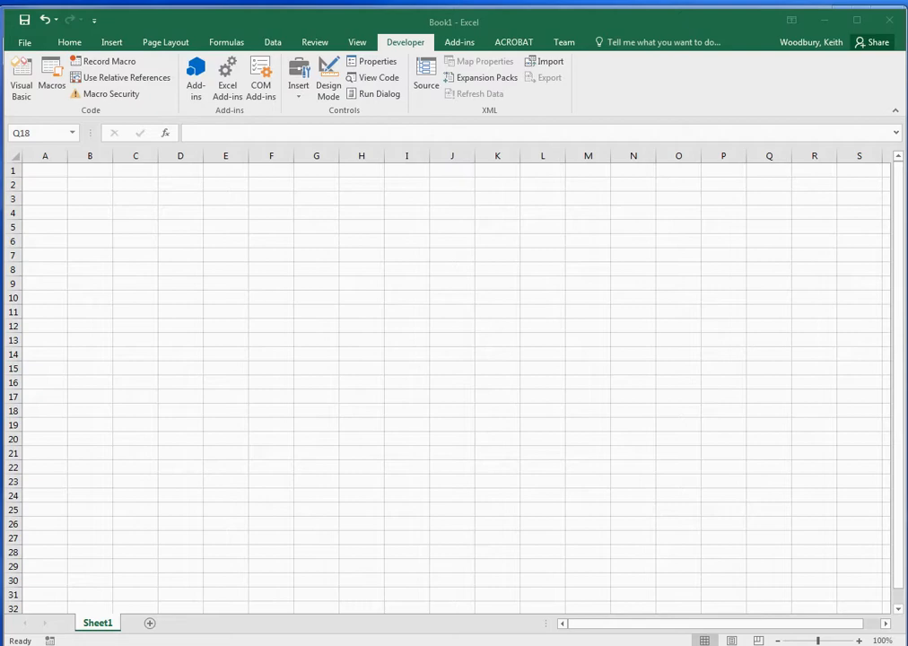
drag(267, 243, 408, 248)
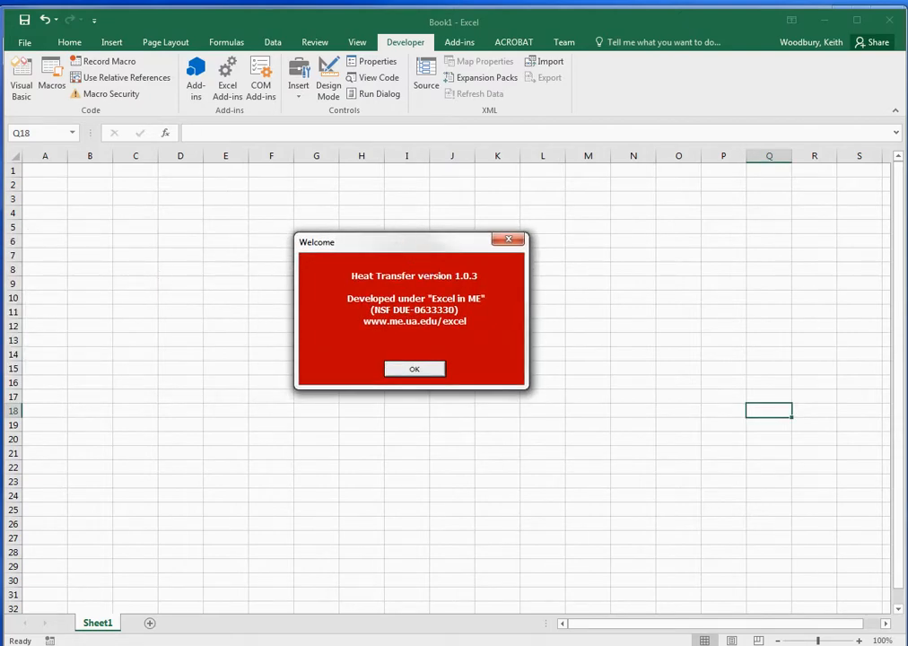
drag(311, 363, 675, 287)
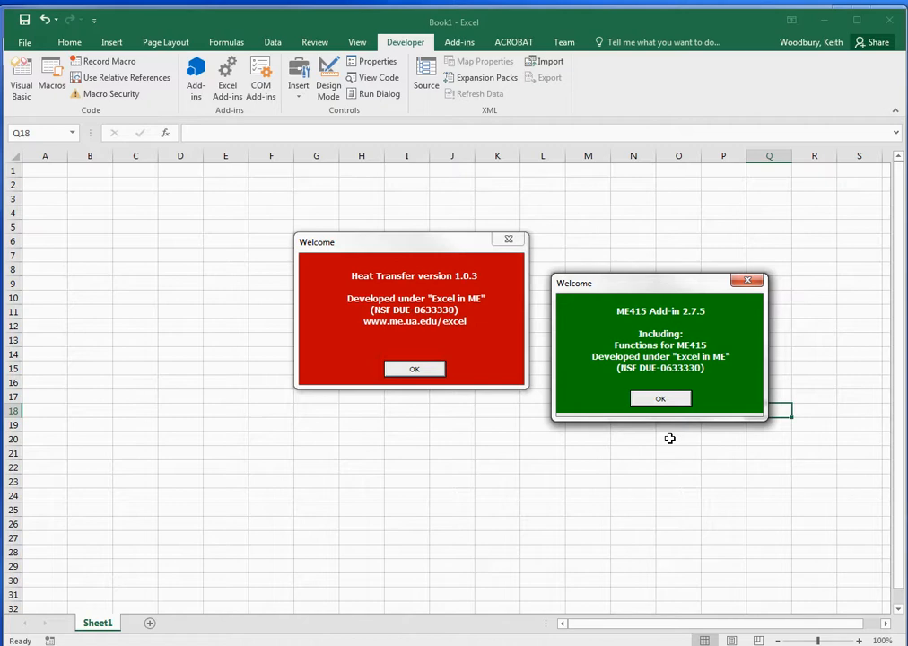
click(429, 373)
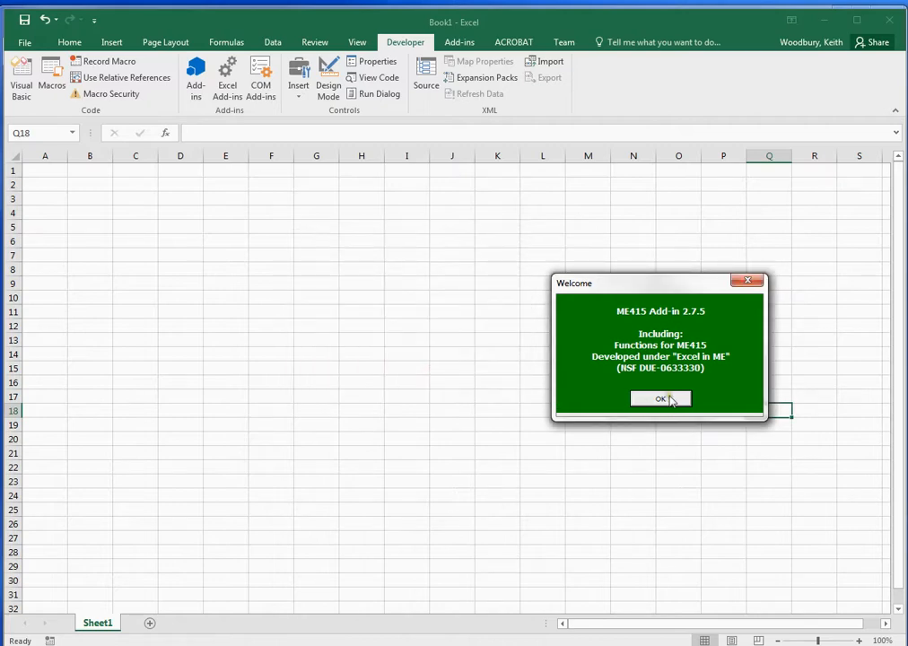
click(671, 401)
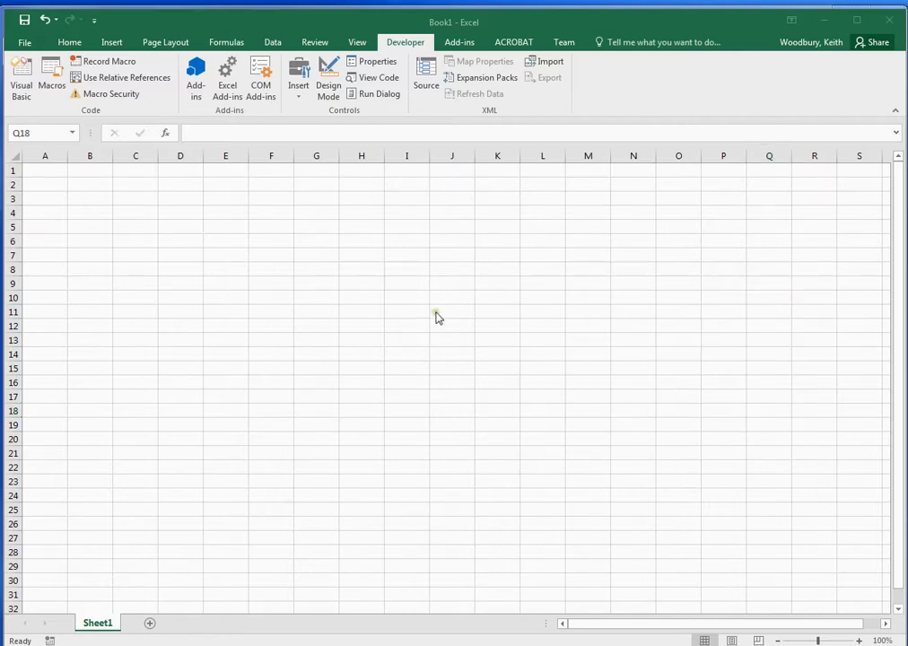
Step: Select cell F8 and zoom the worksheet to 160%
click(288, 272)
scroll(288, 272, up, 4)
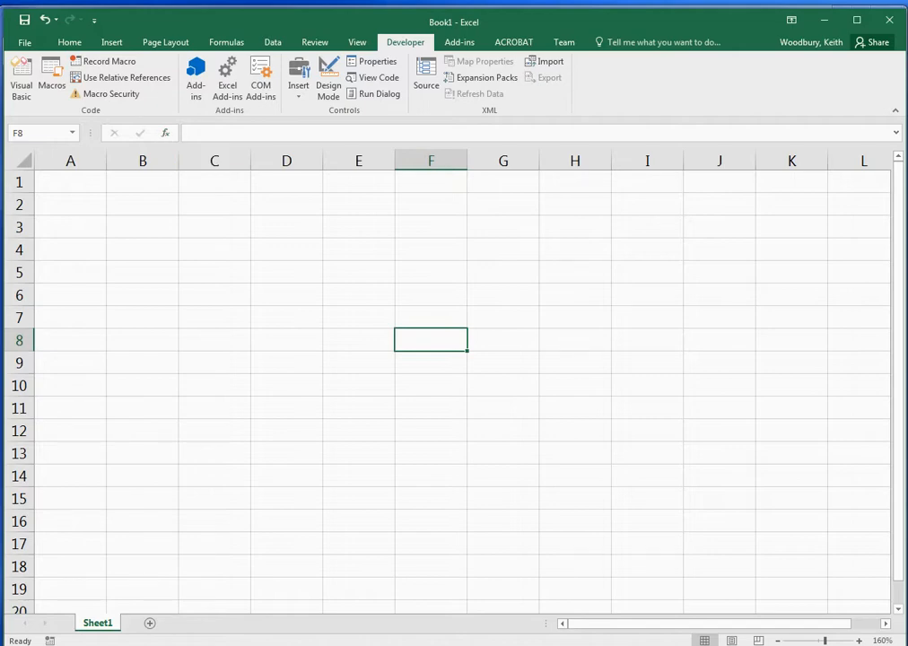
key(alt+F11)
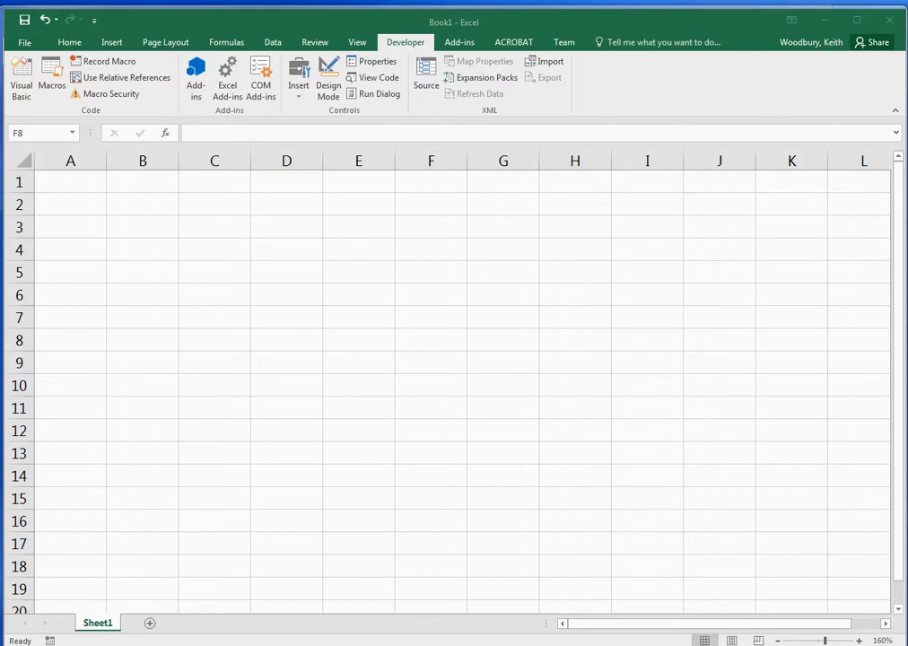
Step: Review the ribbon customization and the Trust Center macro settings in the Excel options, and close them
click(24, 44)
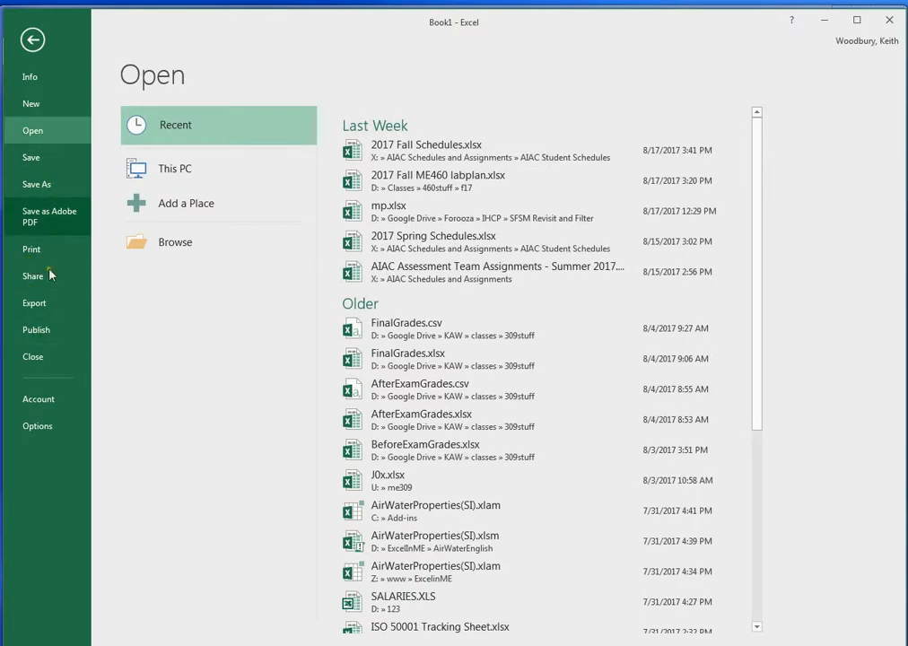
click(45, 428)
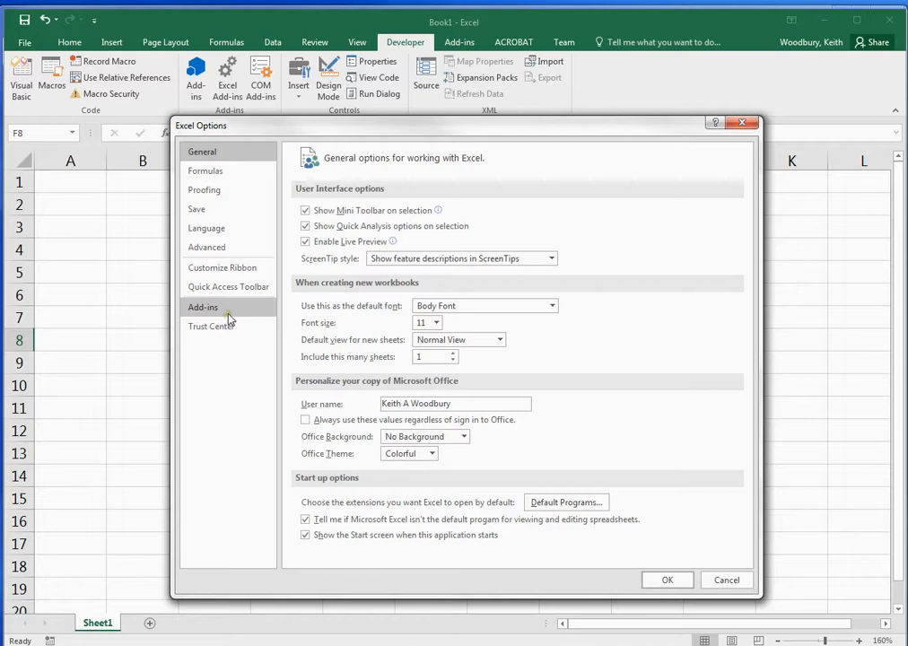
click(229, 269)
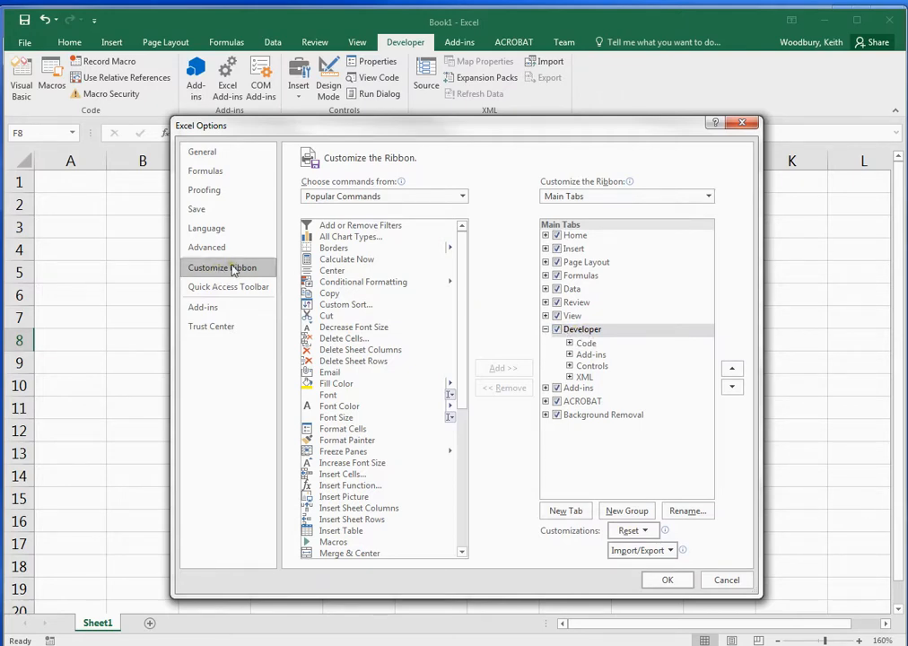
click(222, 335)
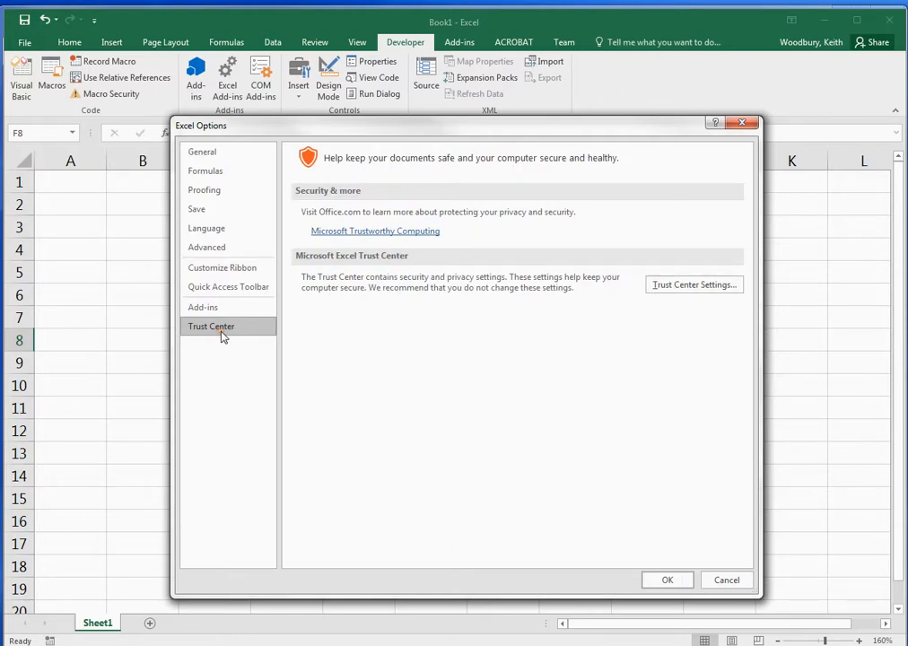
click(700, 286)
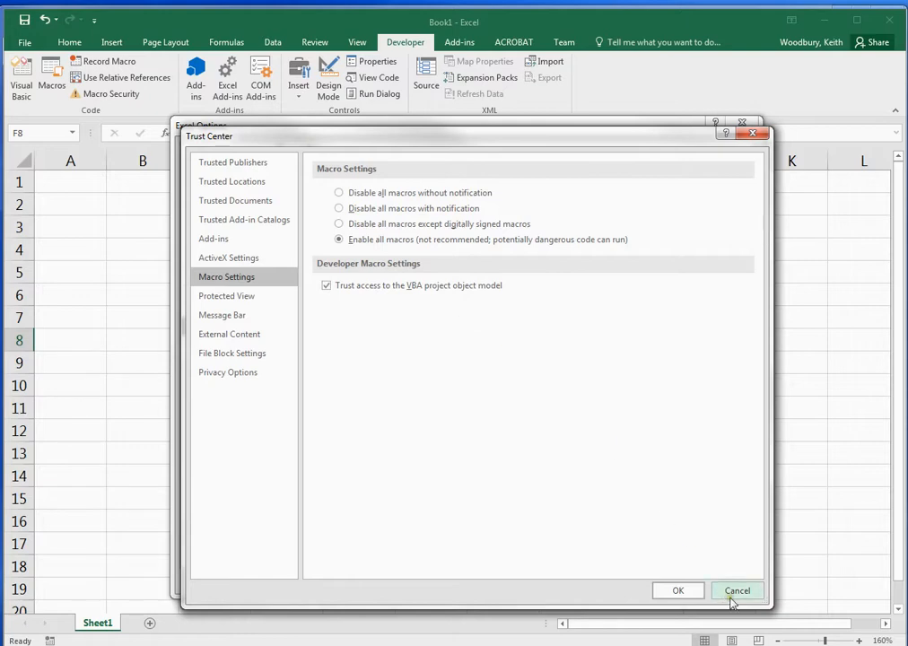
click(688, 590)
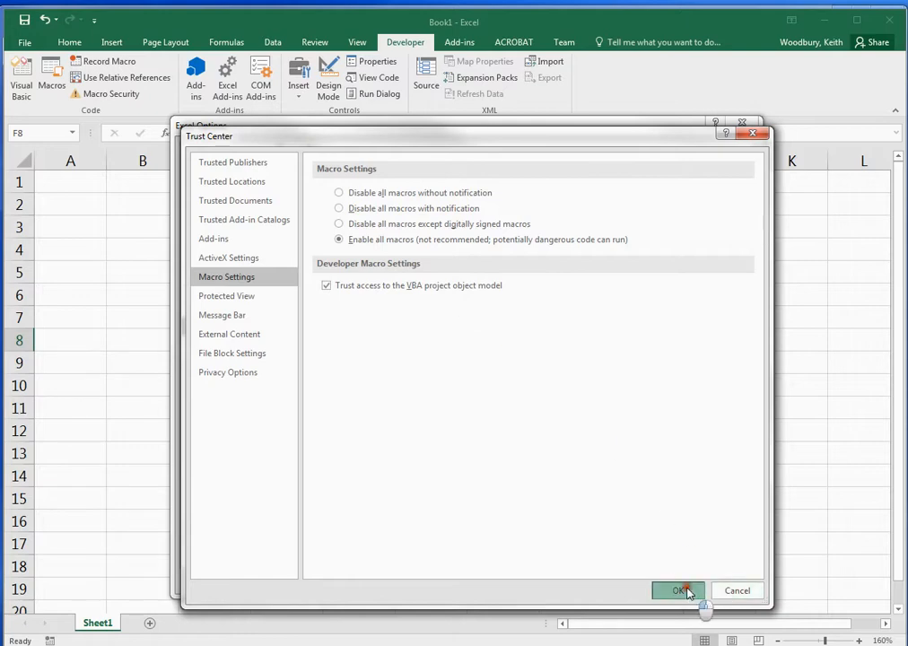
click(685, 584)
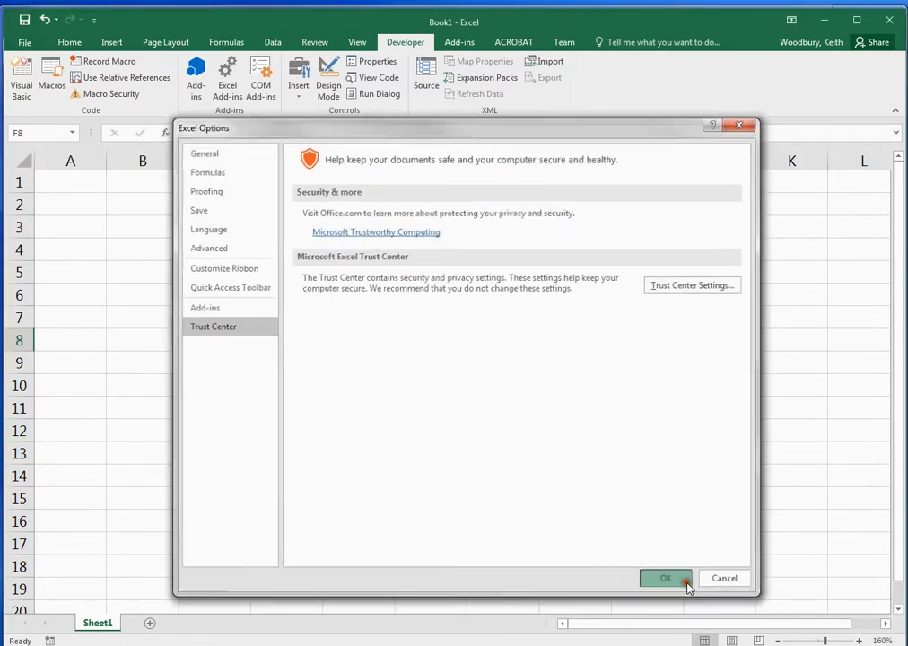
Step: Review the available Excel add-ins and the contents of the C: drive's Add-ins folder, and close the add-ins manager without adding a file
click(230, 100)
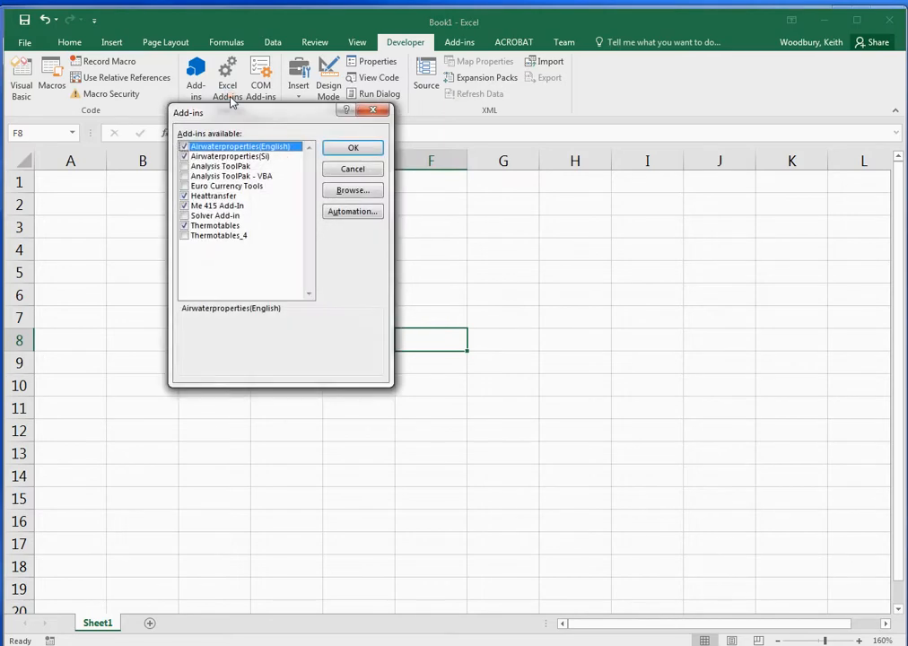
click(353, 190)
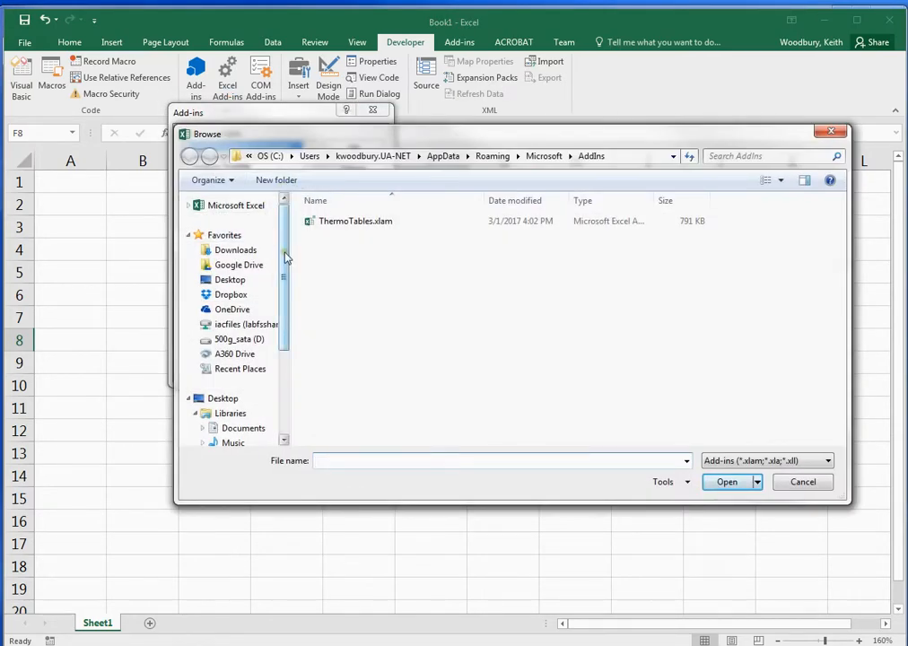
click(239, 368)
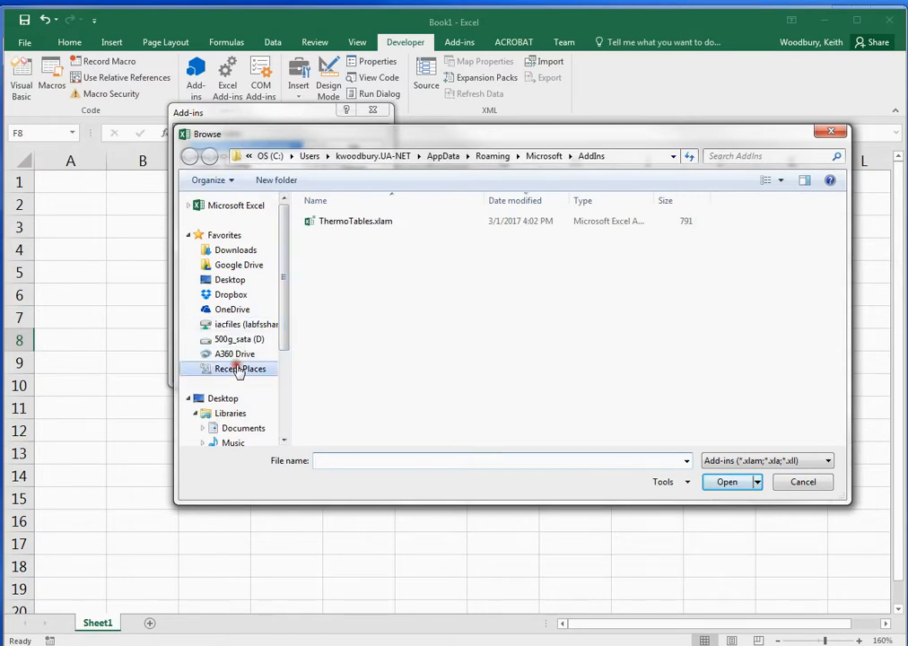
click(334, 224)
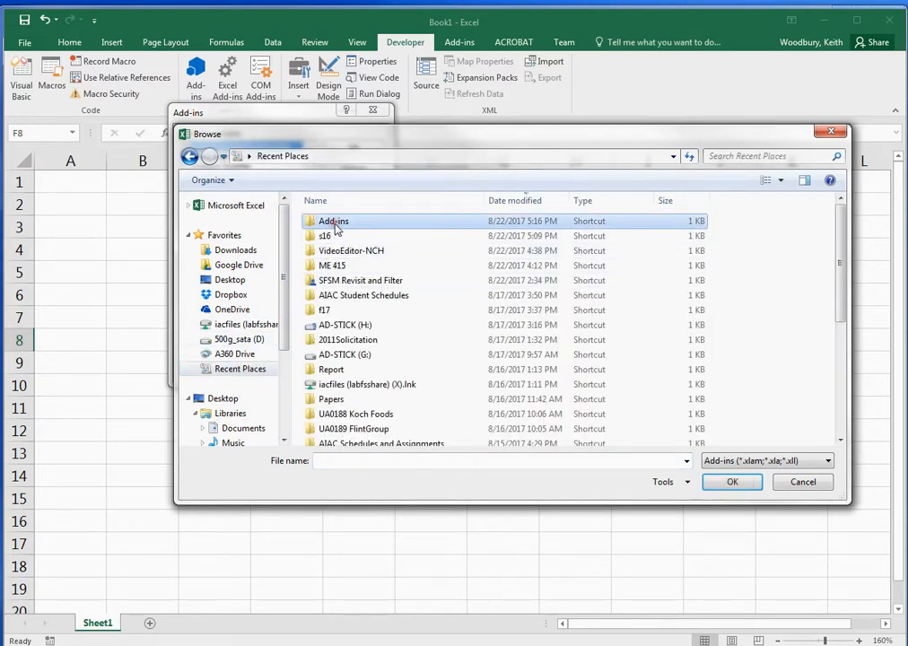
double_click(334, 225)
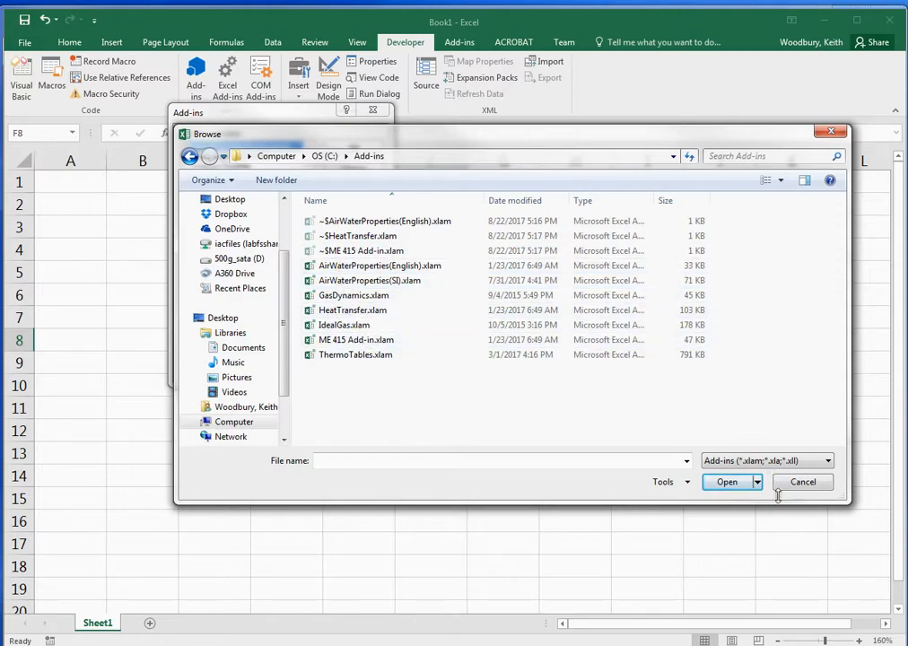
click(805, 486)
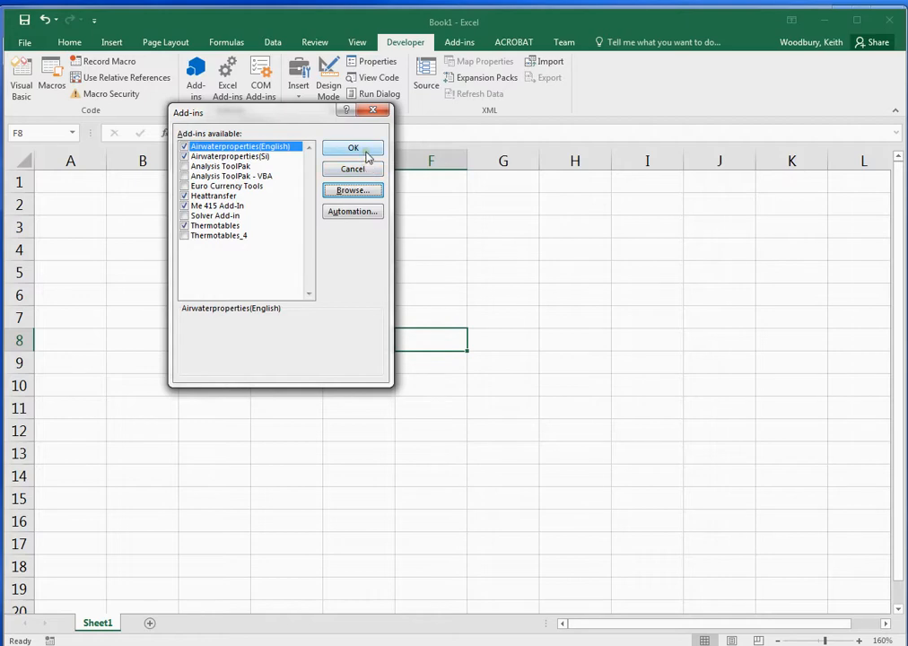
click(366, 153)
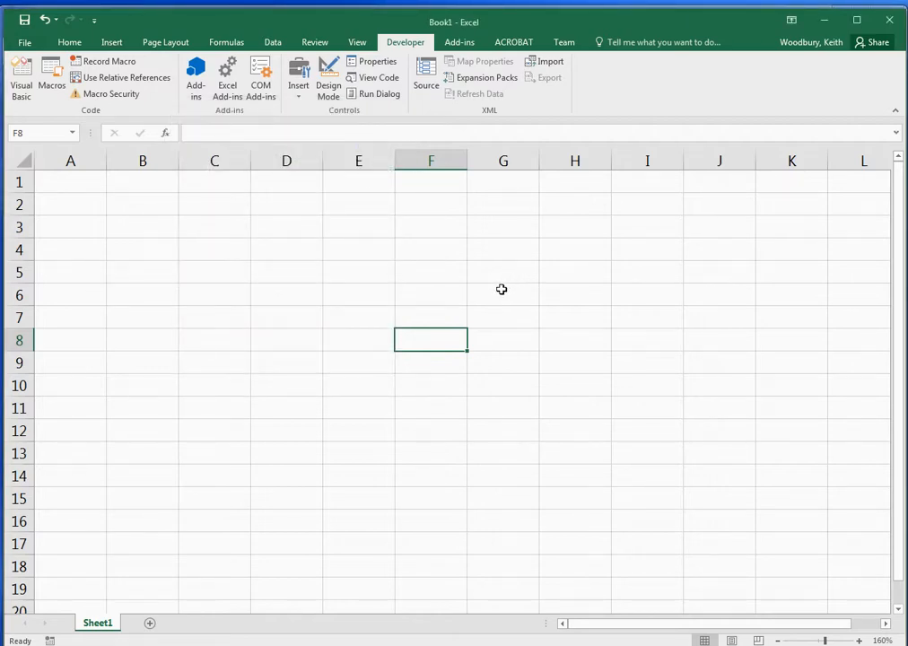
Step: Check the function categories for the add-in entries in Insert Function, and cancel without inserting anything
click(167, 135)
click(357, 186)
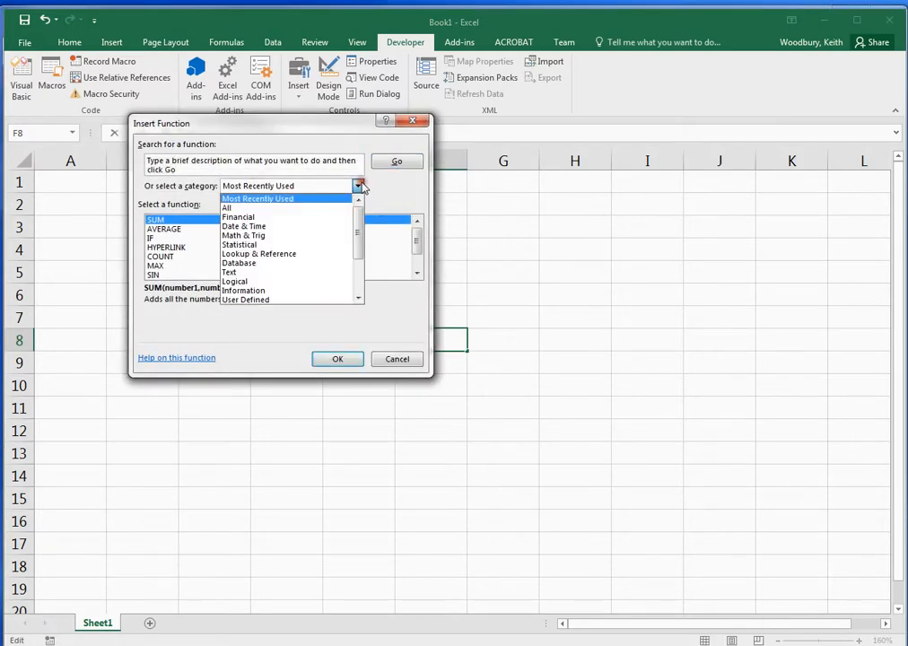
scroll(359, 228, down, 1)
drag(359, 228, 359, 265)
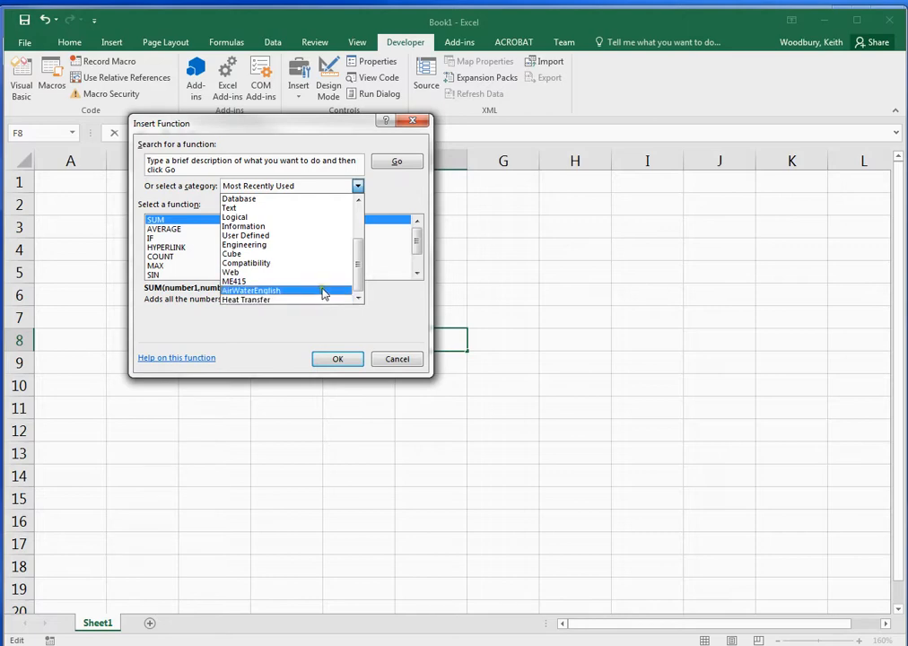
click(396, 360)
click(397, 360)
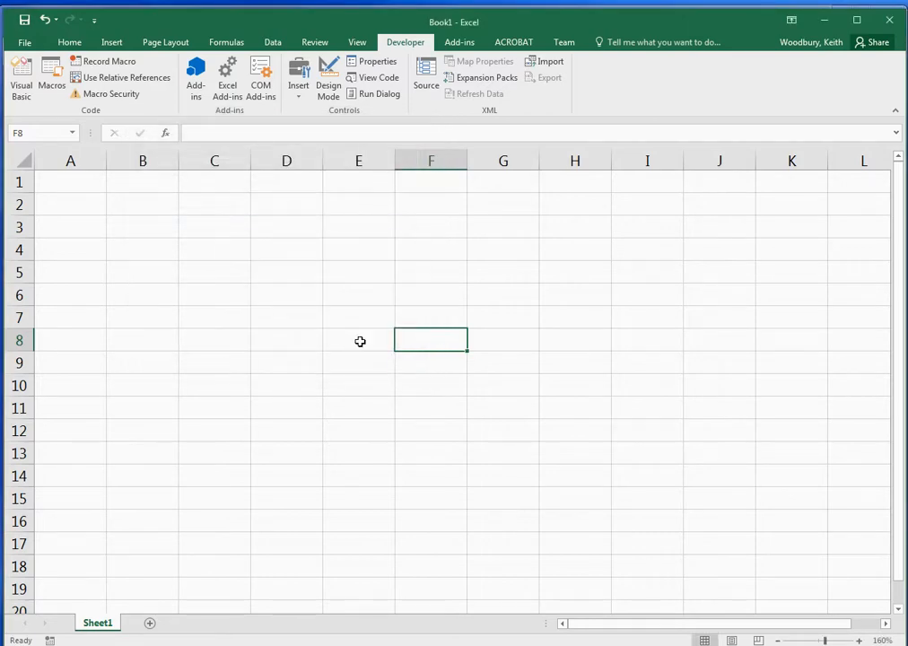
Step: List the functions of the AirWaterEnglish category in Insert Function
click(167, 134)
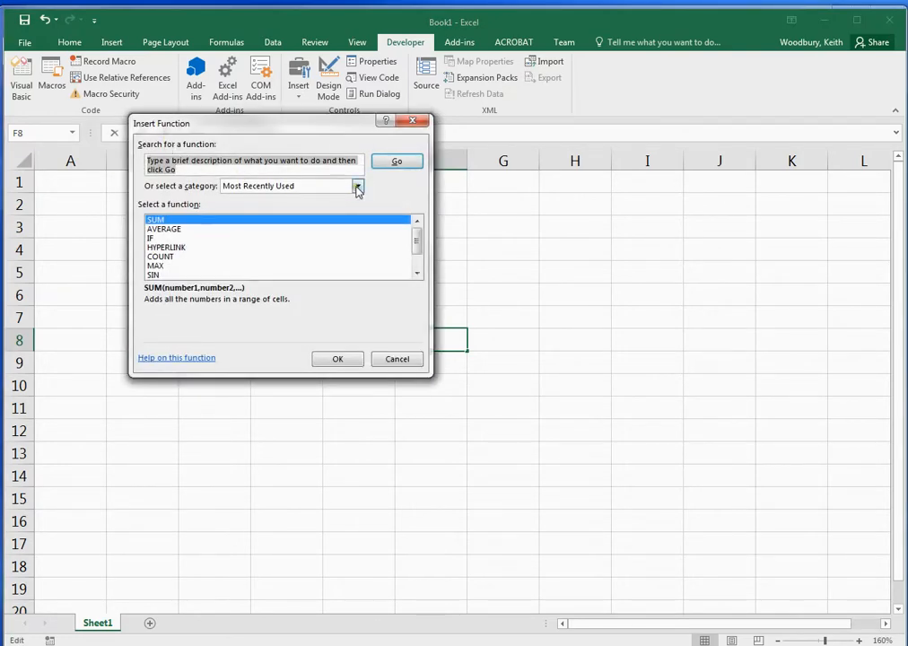
click(358, 186)
scroll(360, 244, down, 1)
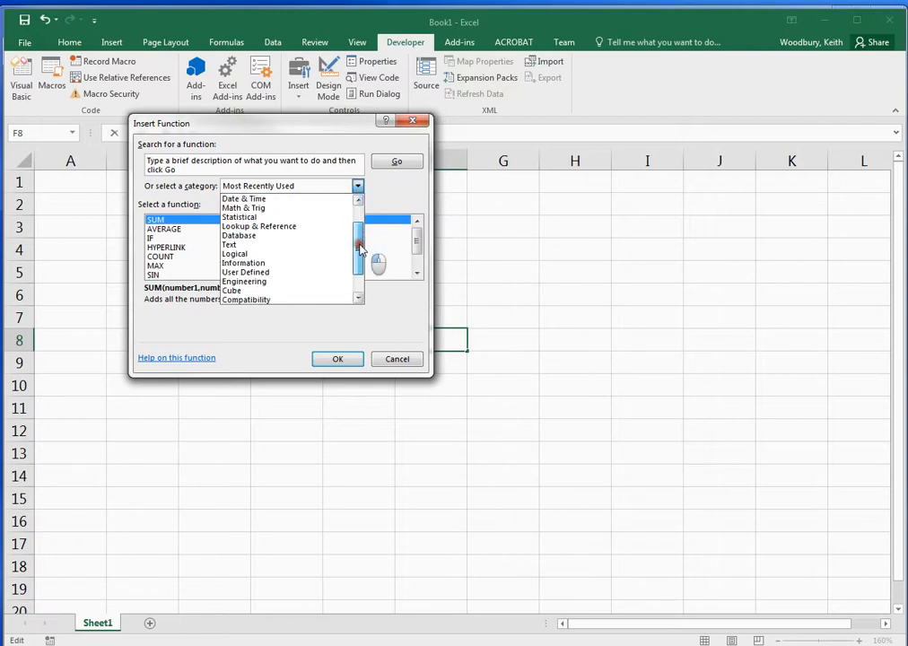
scroll(361, 246, down, 1)
scroll(361, 248, up, 1)
drag(360, 247, 361, 285)
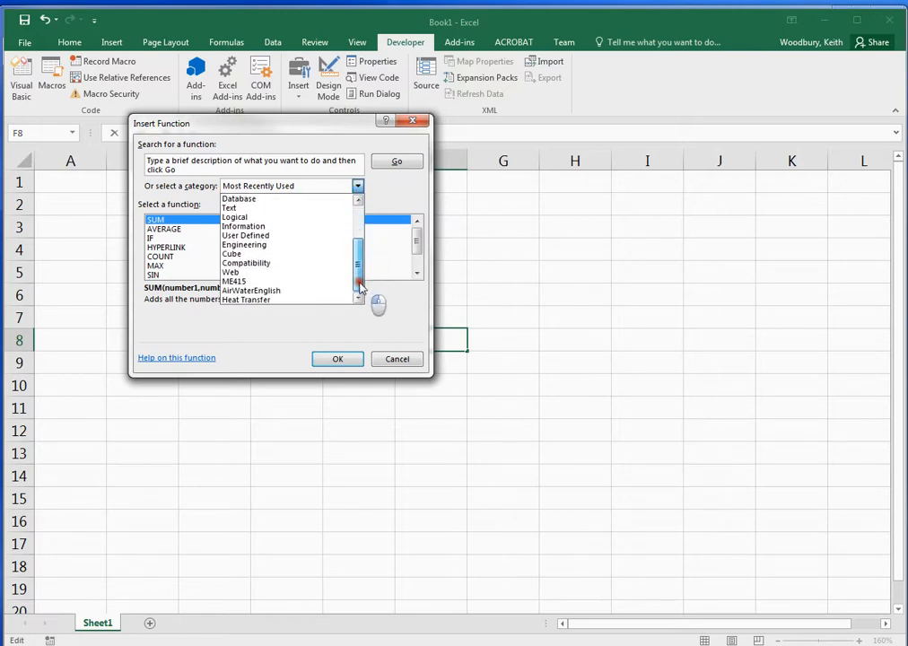
click(305, 291)
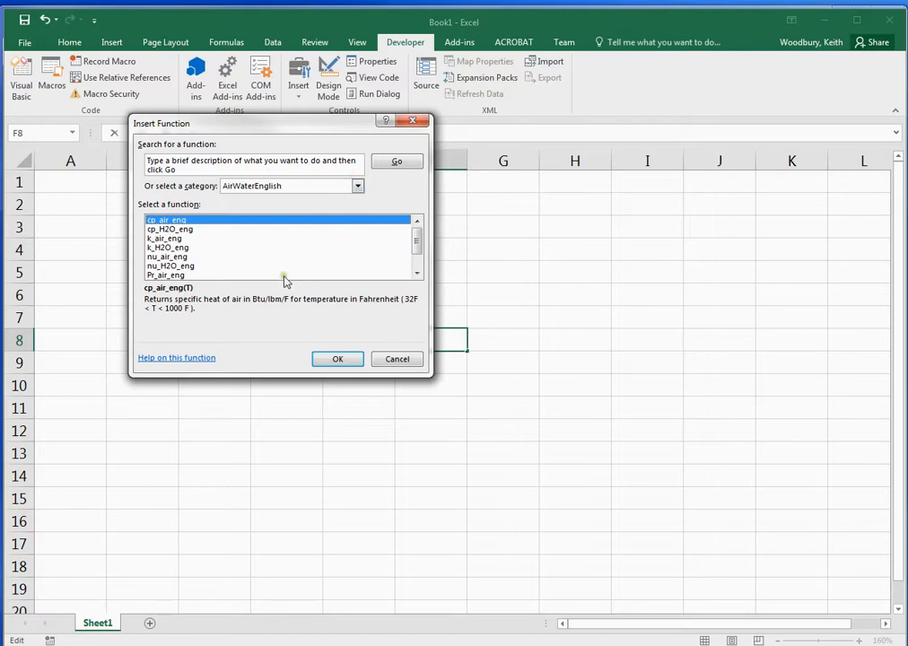
Step: Read the descriptions of the nu_air_eng, nu_H2O_eng and rho_air_eng functions in the AirWaterEnglish category
click(169, 257)
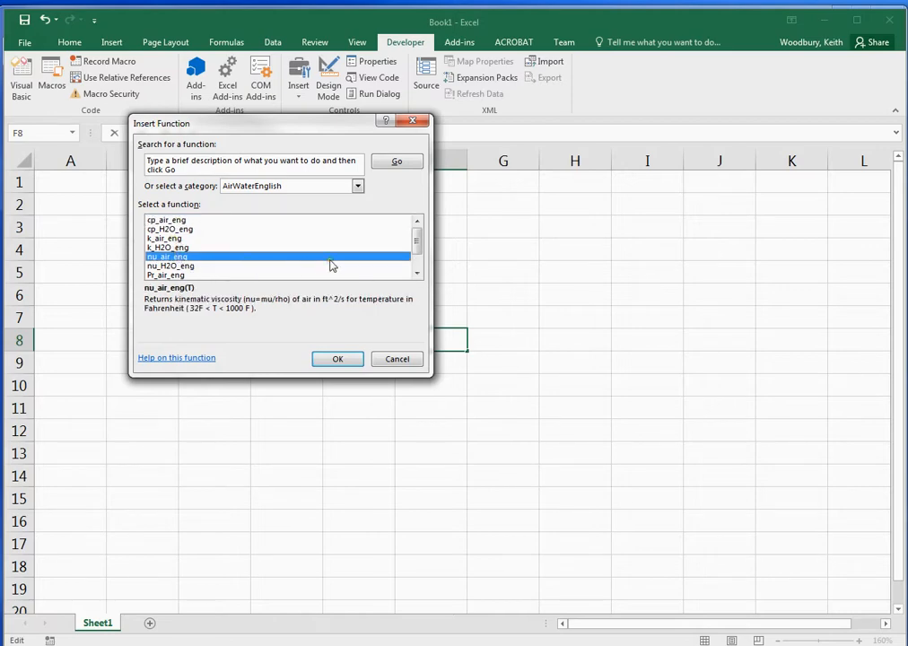
click(418, 274)
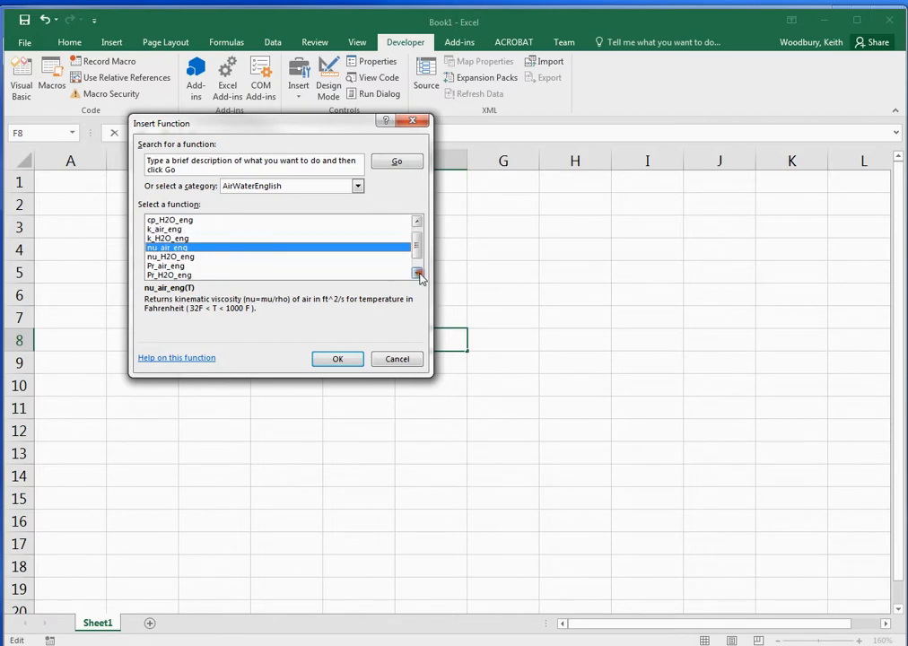
click(418, 273)
click(417, 274)
click(164, 238)
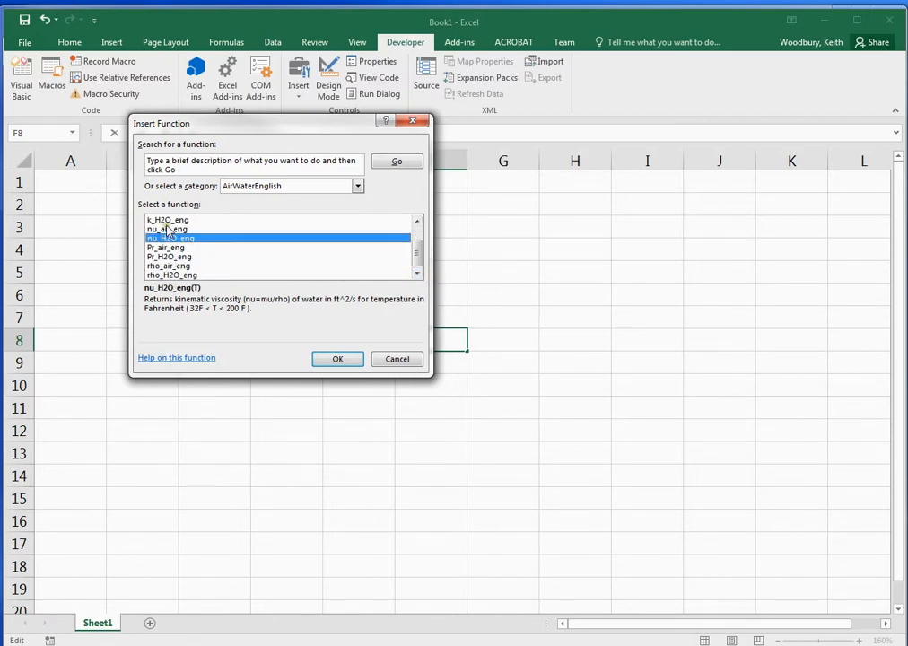
click(168, 229)
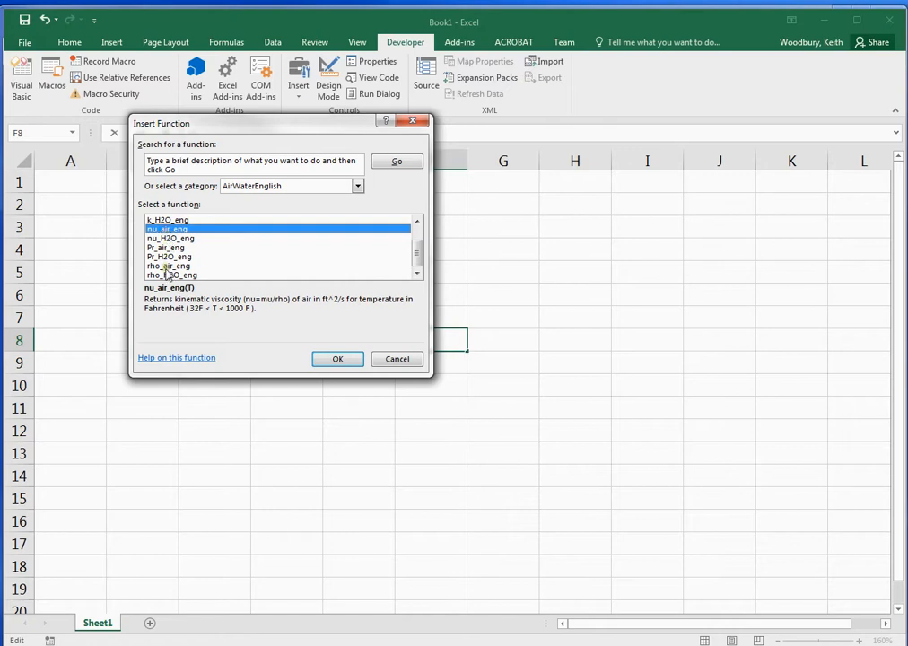
click(166, 266)
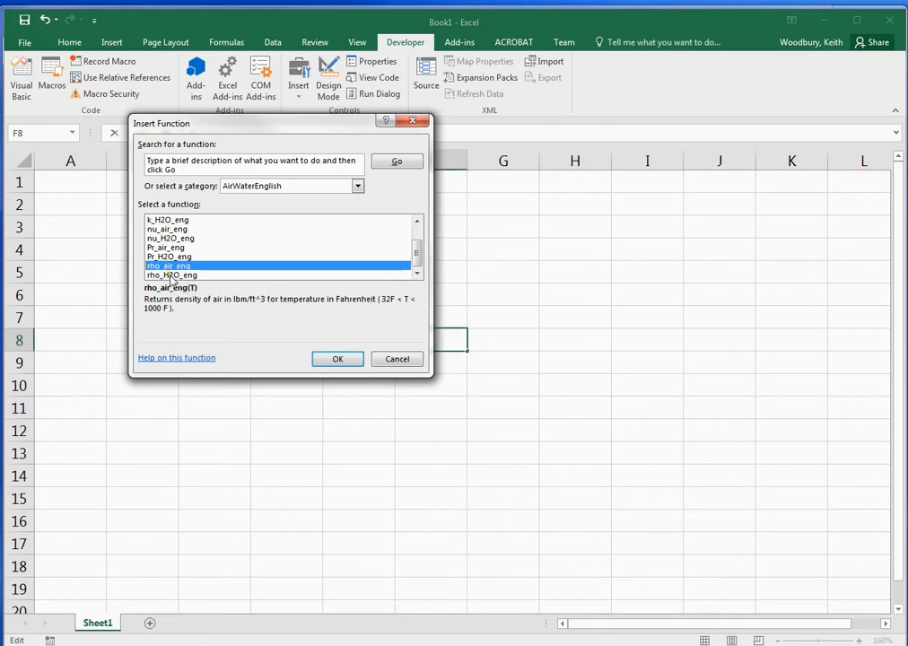
Step: View the description and arguments of the rho_H2O_eng function for cell F8, and cancel without inserting it
click(171, 275)
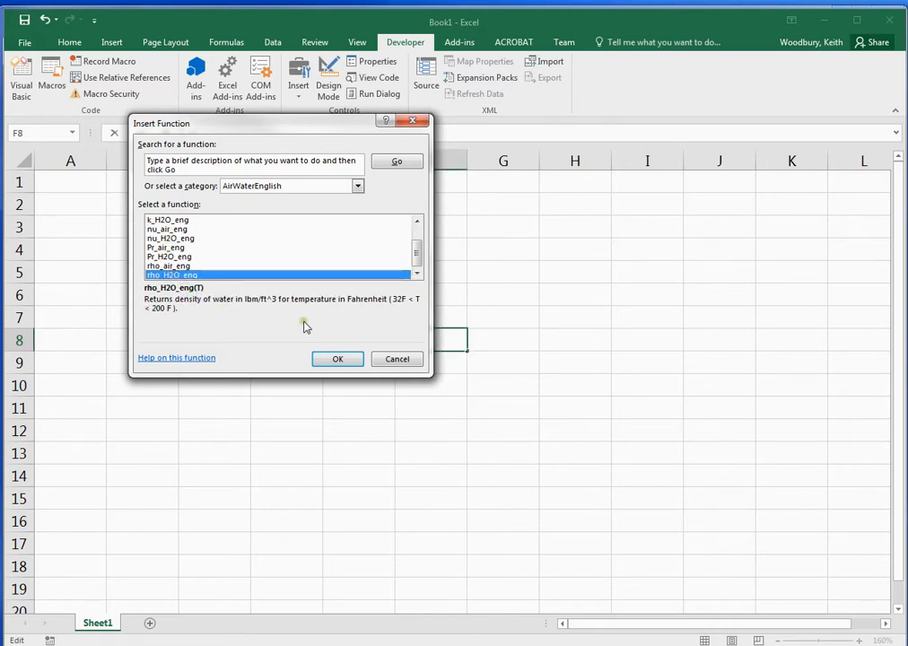
click(339, 360)
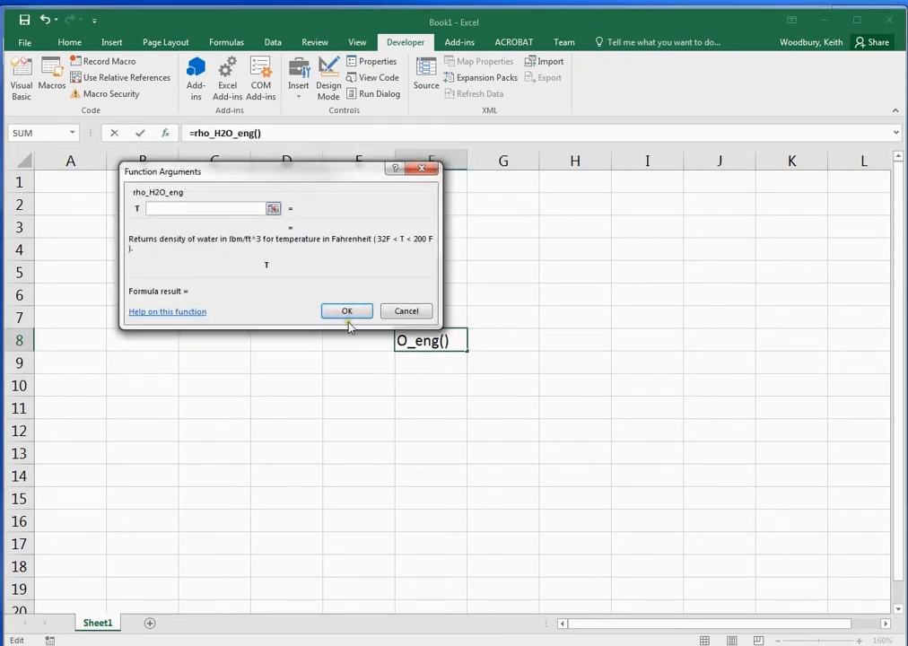
click(407, 311)
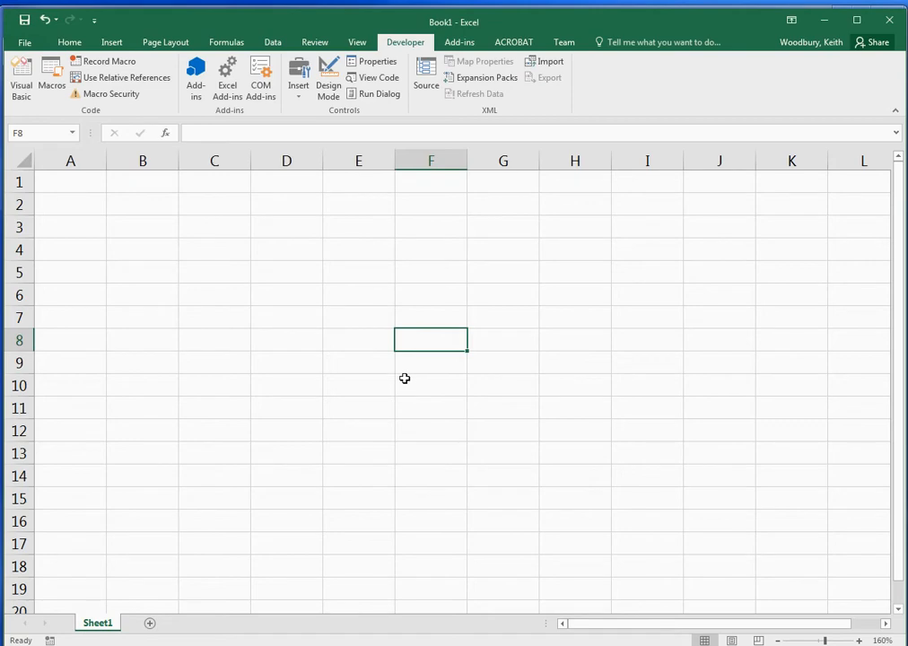